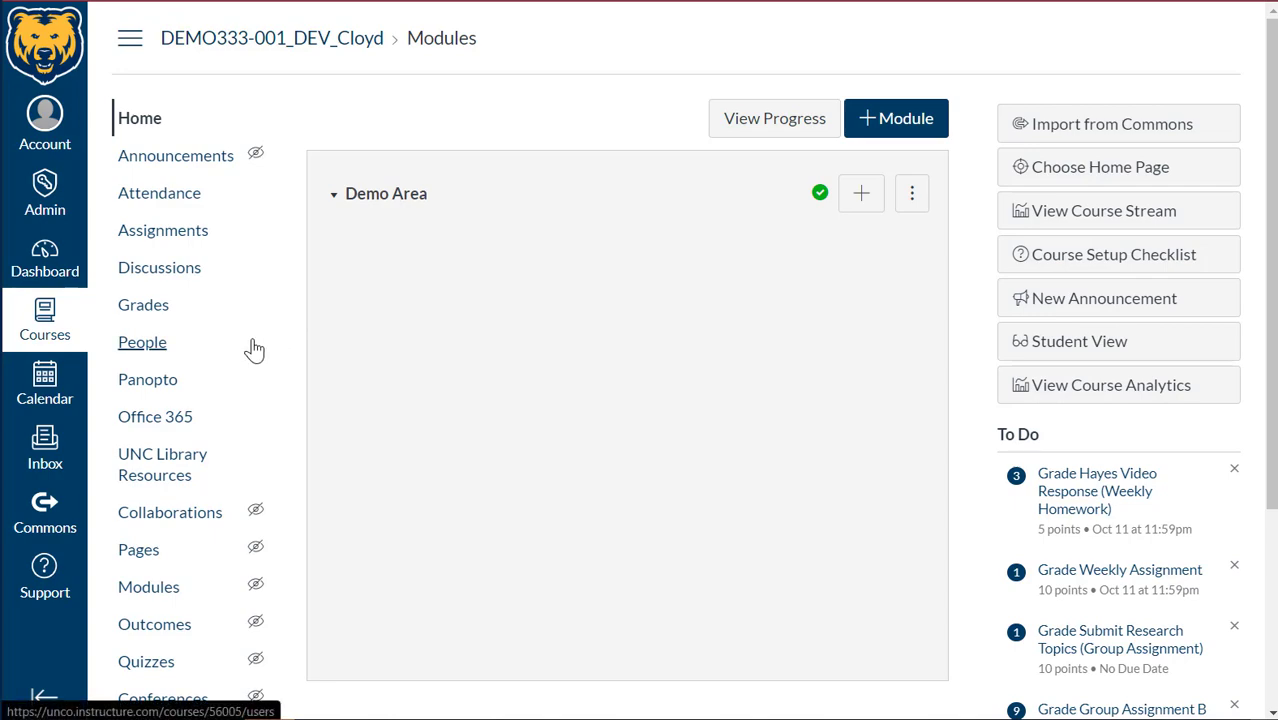
Open the course's question banks from its quizzes page.
scroll(214, 370, "down", 2)
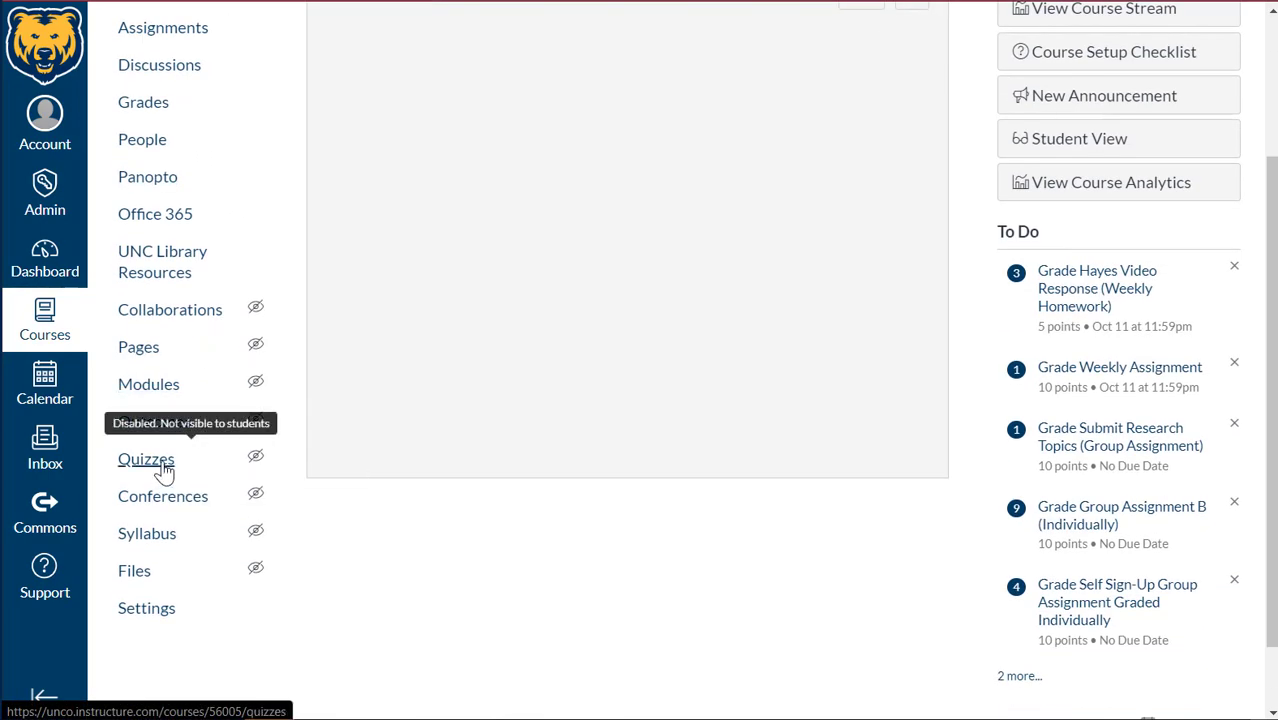
left_click(168, 466)
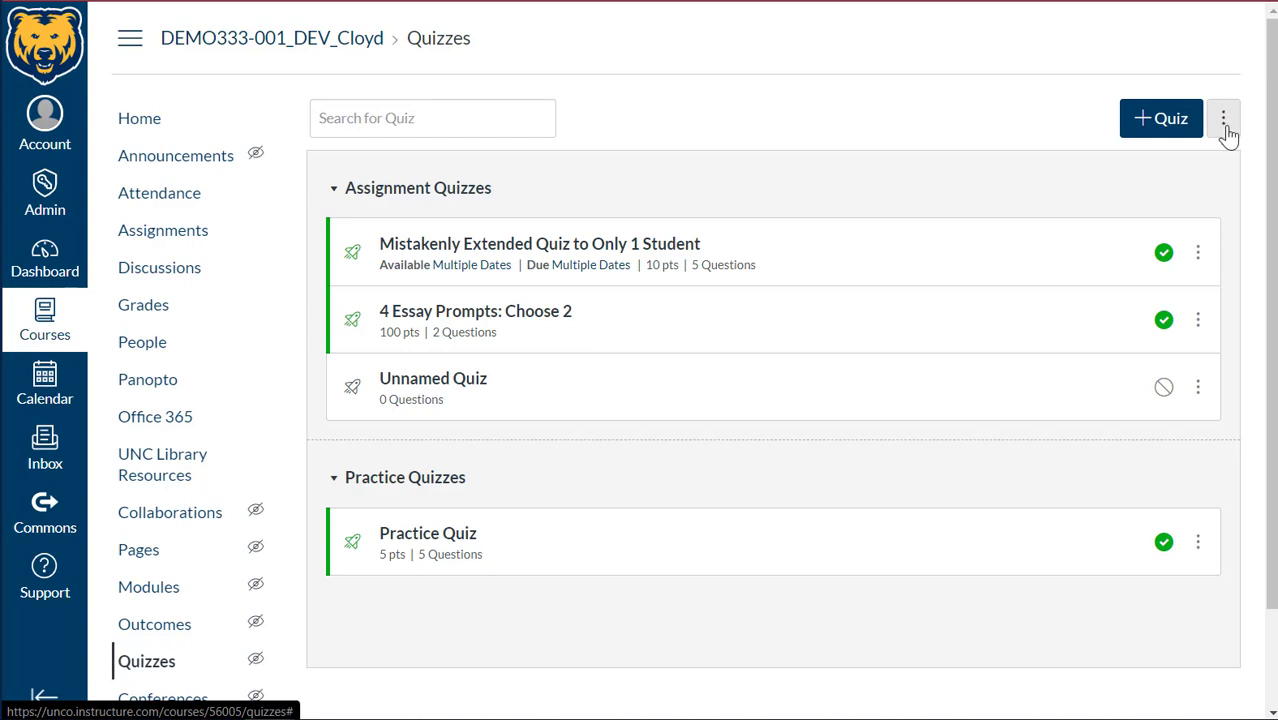
left_click(1227, 132)
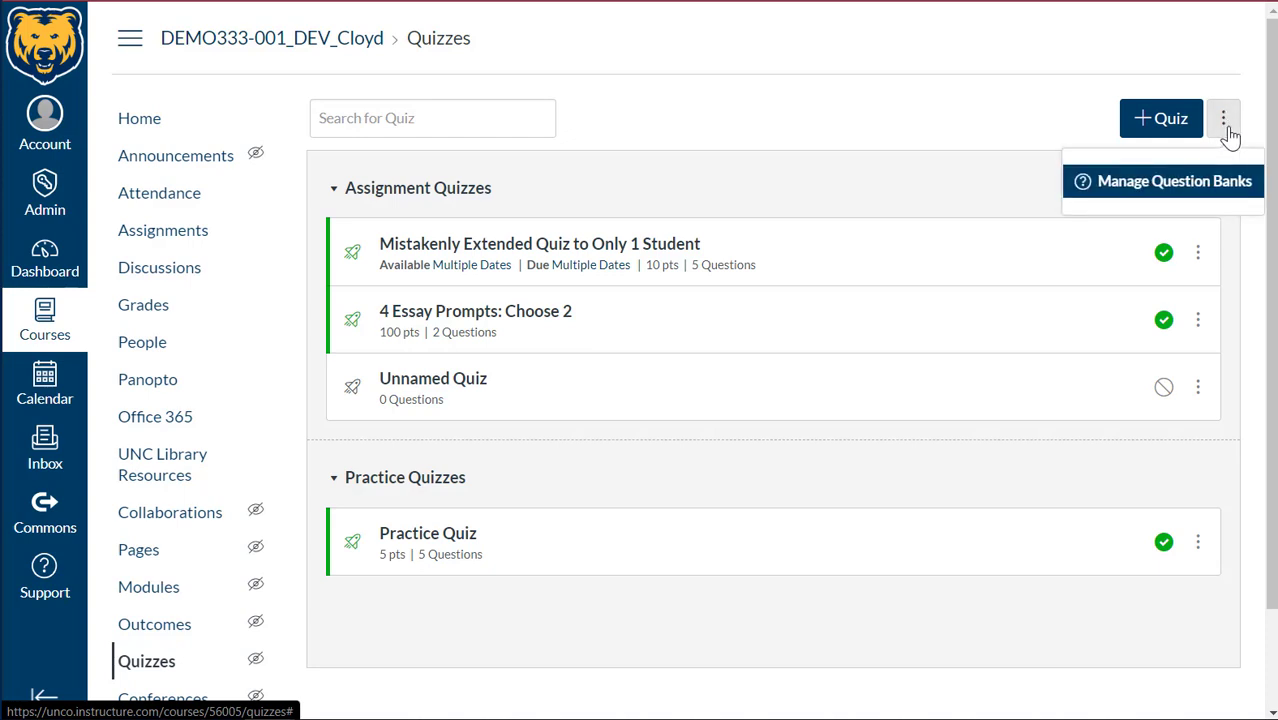
left_click(1200, 190)
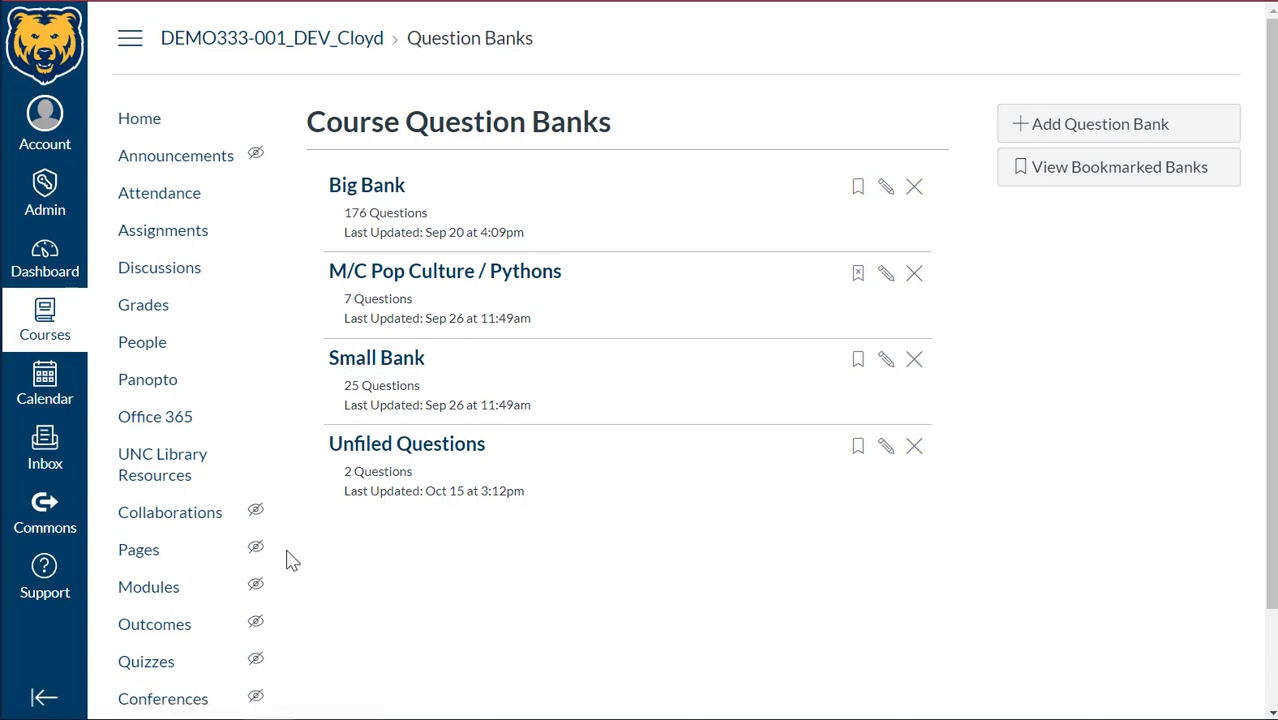
Create a new quiz in the course and title it "Combined Quiz Bank Questions".
left_click(152, 665)
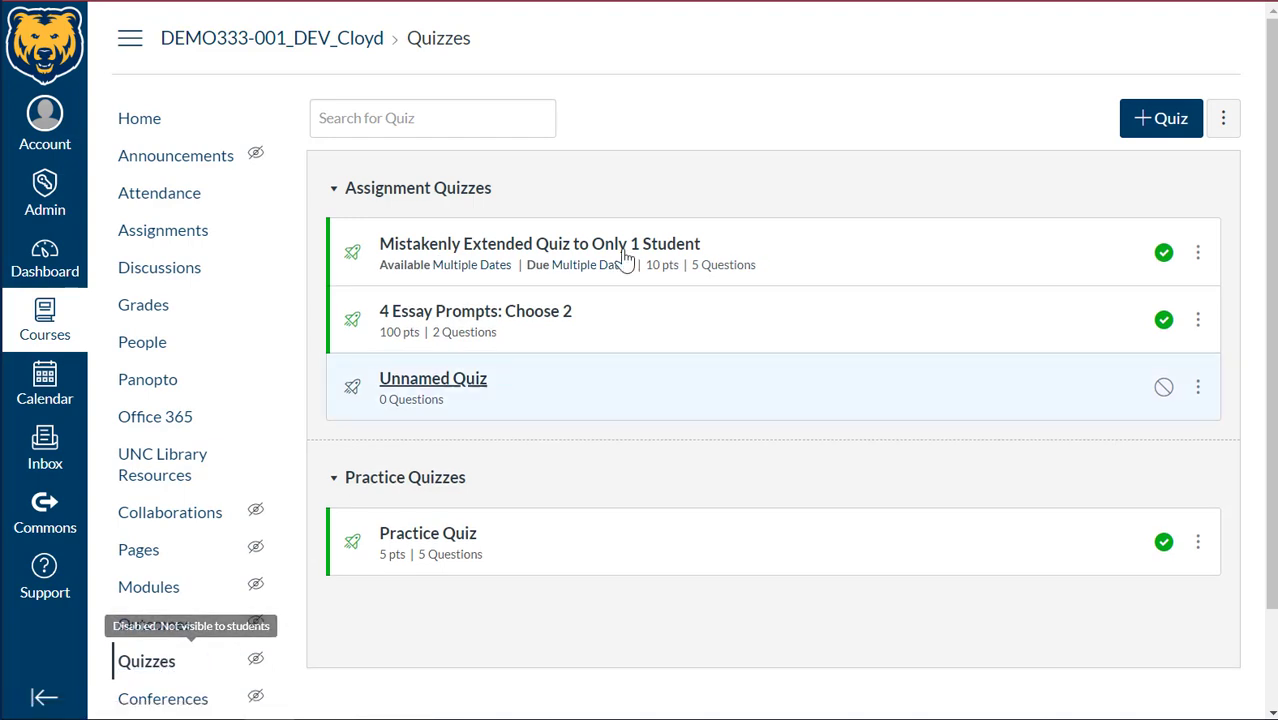
left_click(1160, 122)
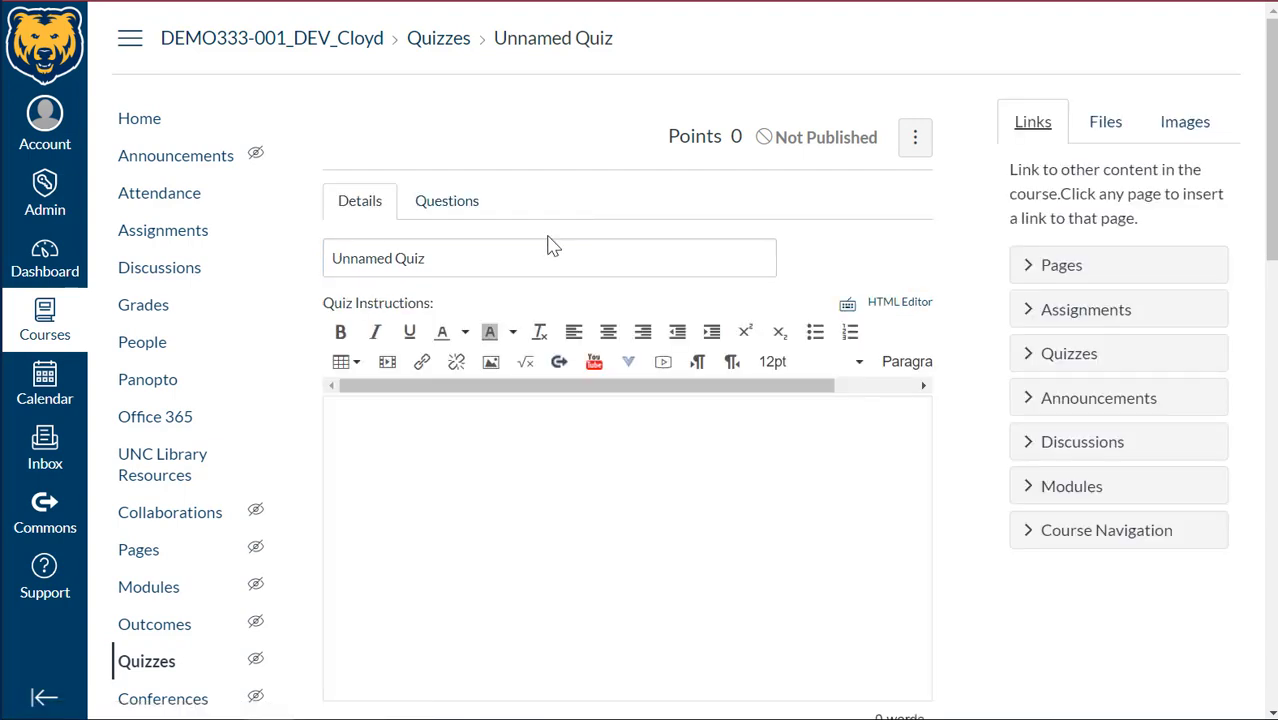
left_click_drag(428, 266, 301, 248)
type("Combined Quiz b")
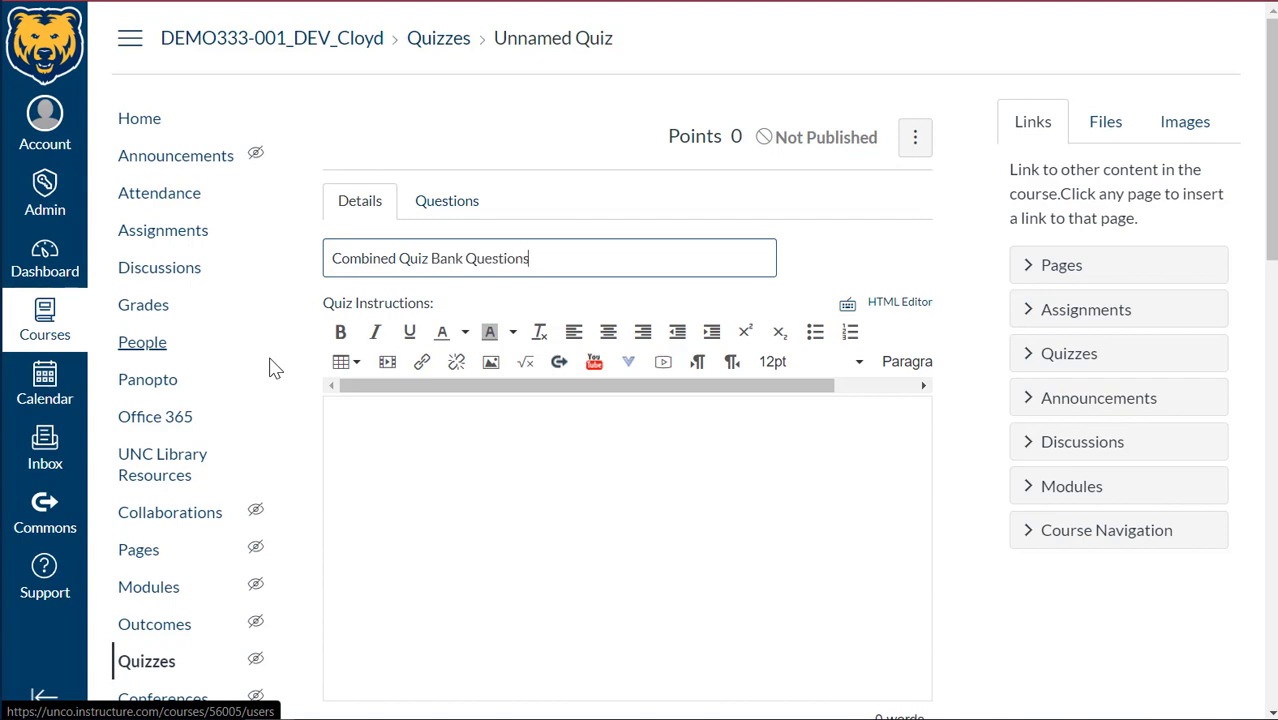
Enable Shuffle Answers and disable Let Students See The Correct Answers in the quiz options.
scroll(440, 380, "down", 2)
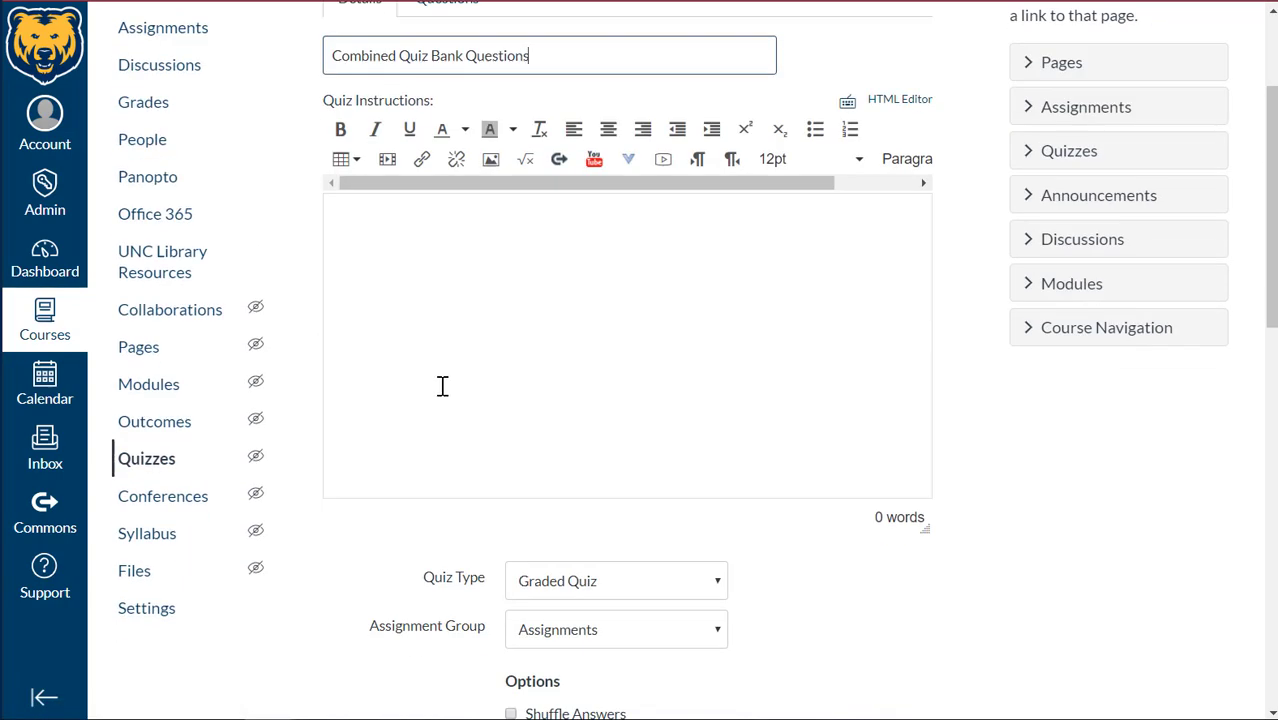
left_click(384, 245)
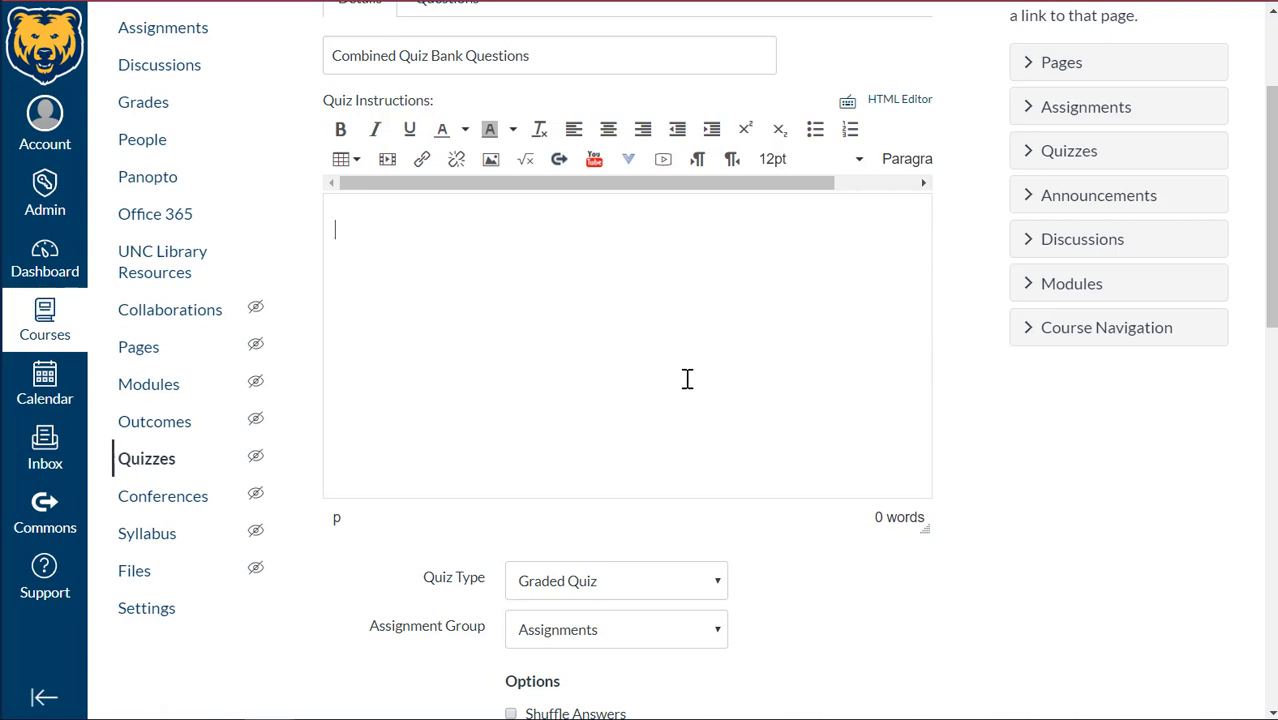
scroll(689, 381, "down", 1)
scroll(720, 383, "down", 3)
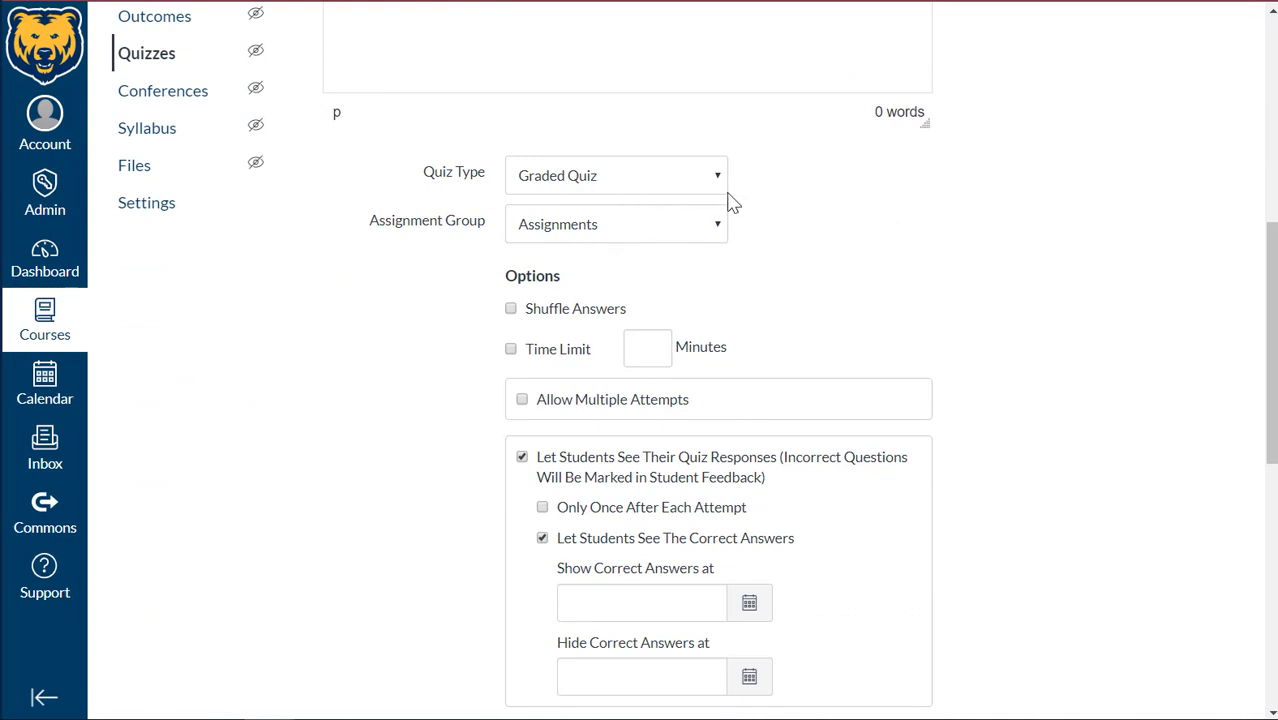
scroll(752, 268, "down", 1)
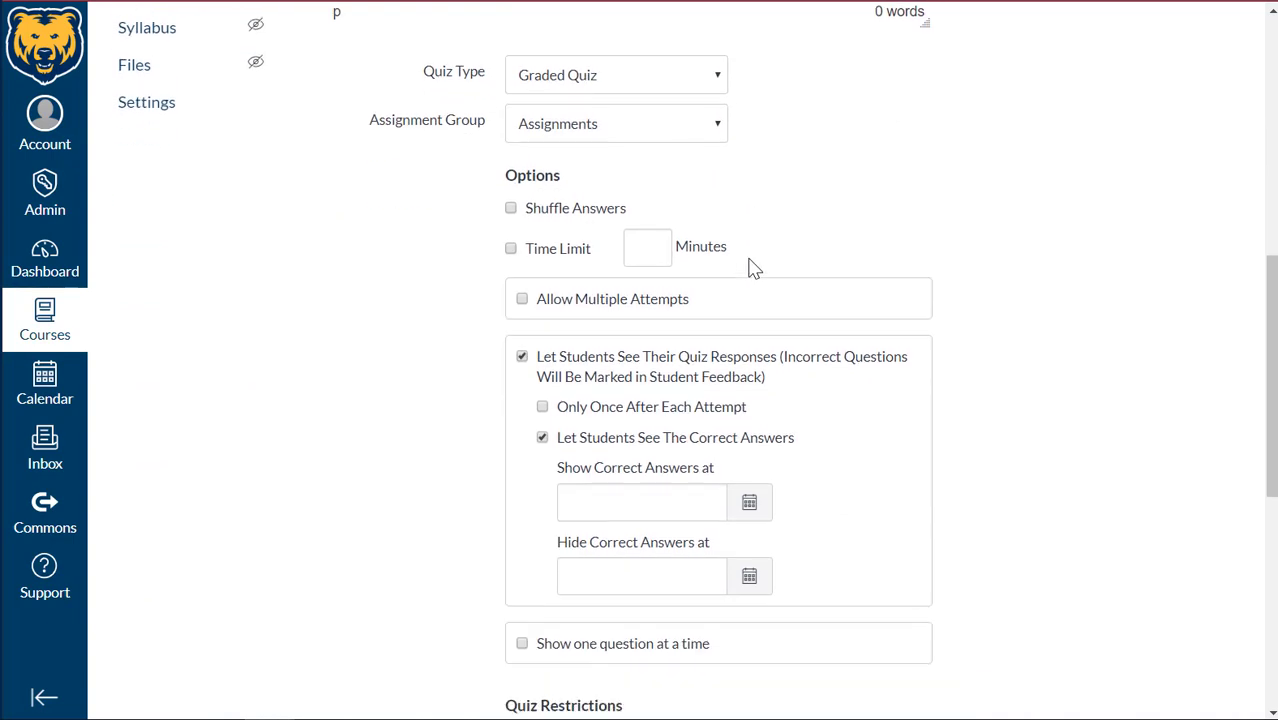
left_click(511, 210)
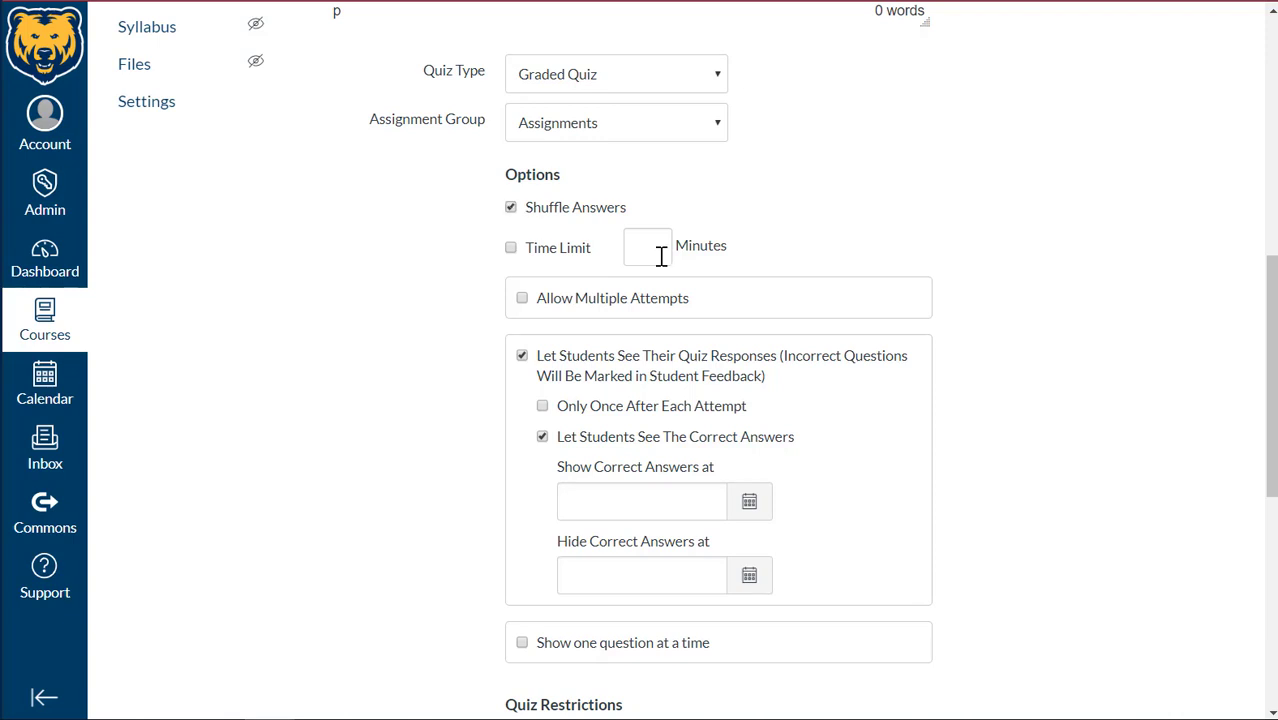
left_click(542, 437)
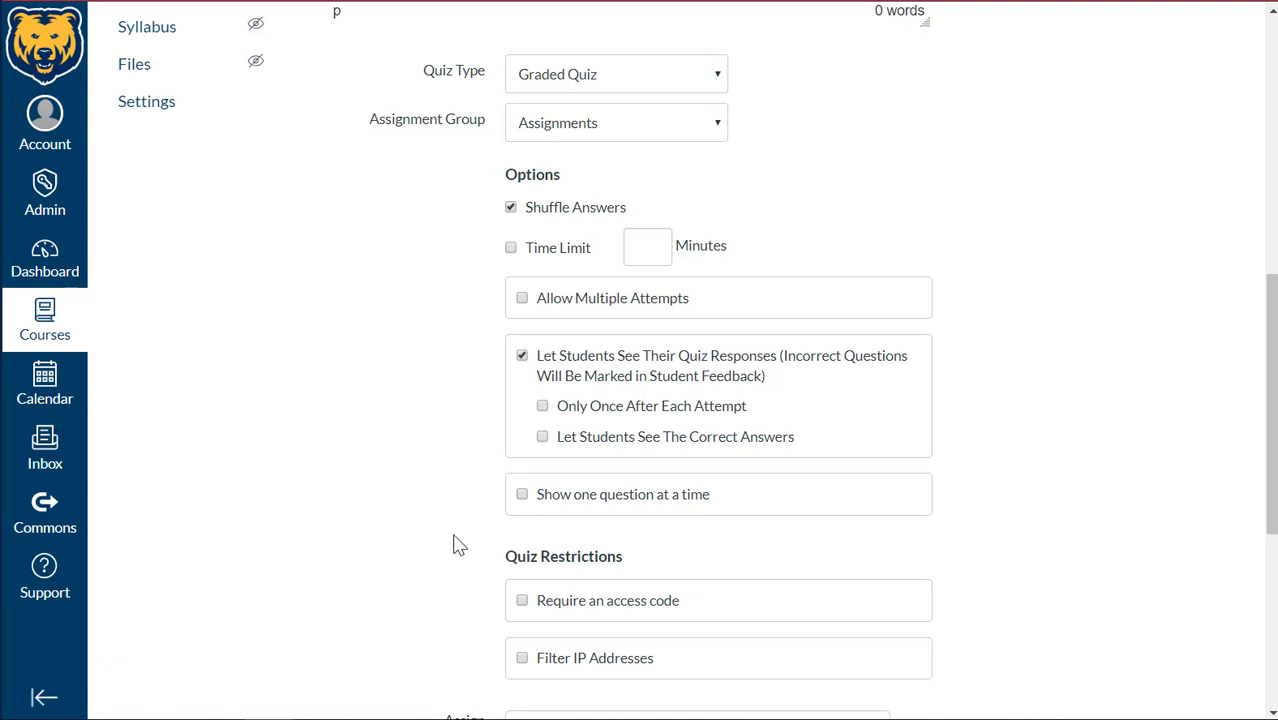
scroll(398, 543, "down", 5)
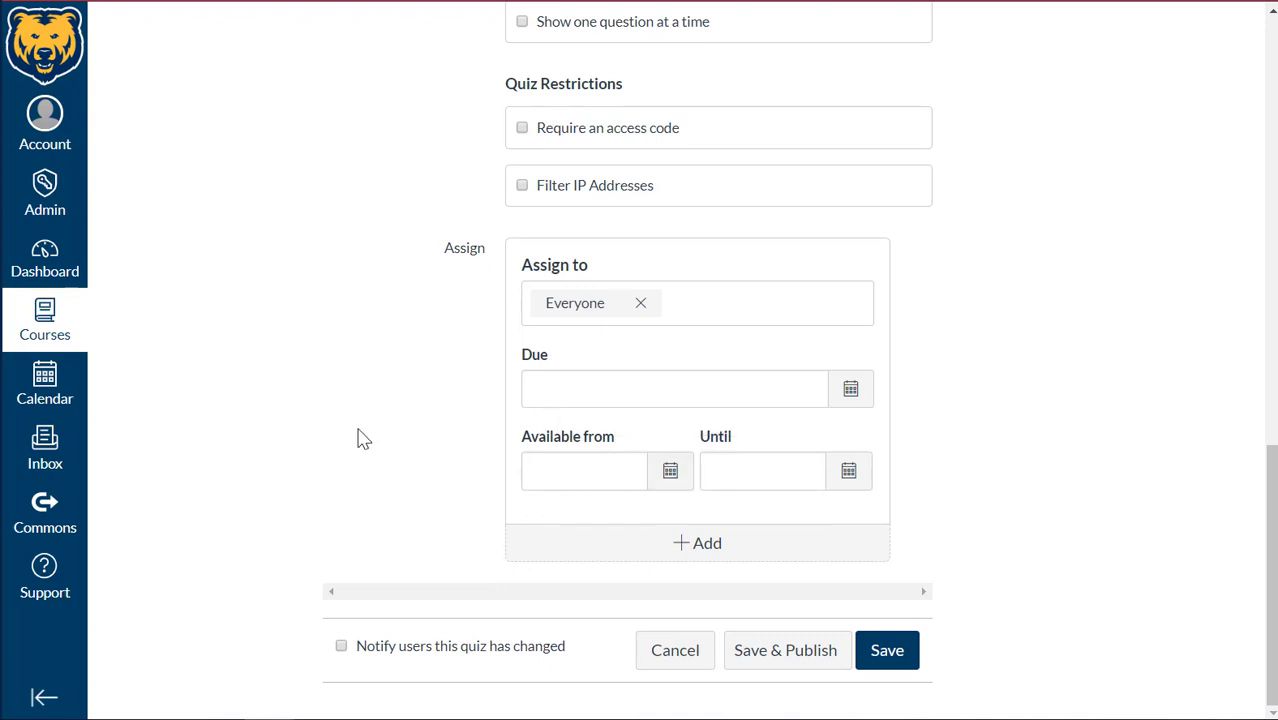
Open the quiz's question list and start finding existing questions in the question banks.
scroll(363, 436, "up", 10)
scroll(363, 436, "up", 2)
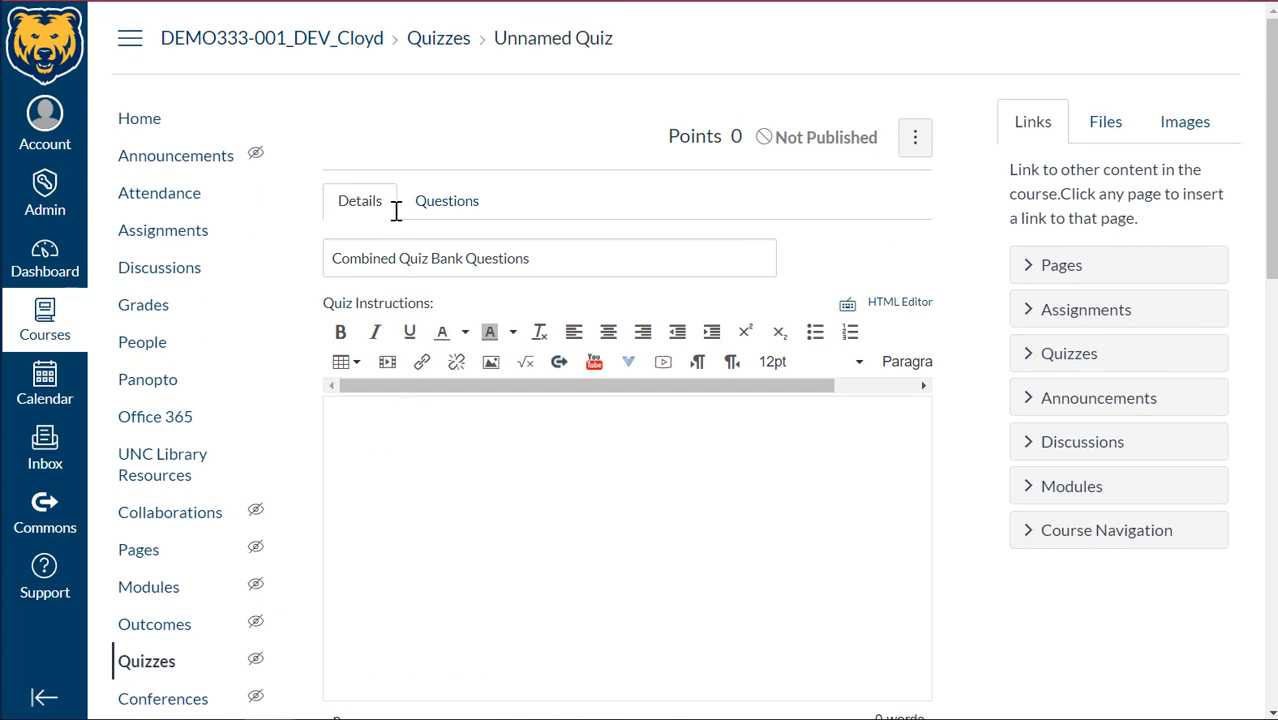
left_click(462, 214)
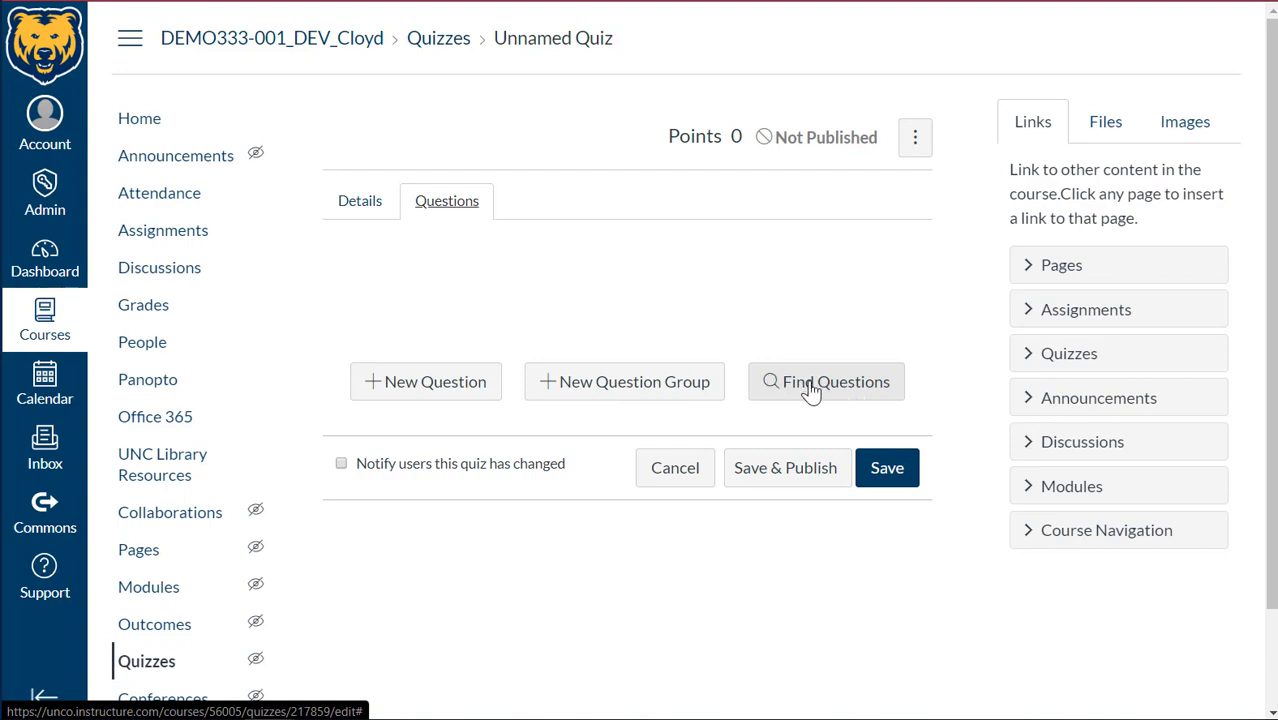
left_click(816, 397)
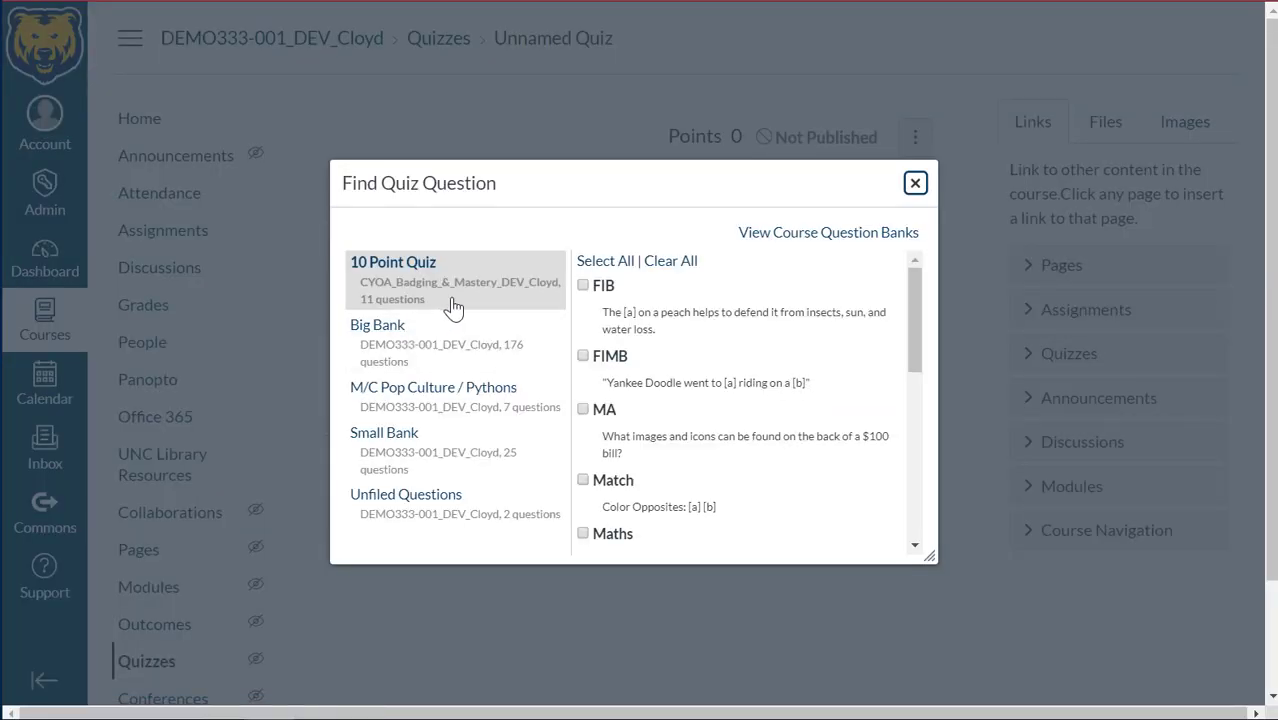
scroll(456, 315, "down", 3)
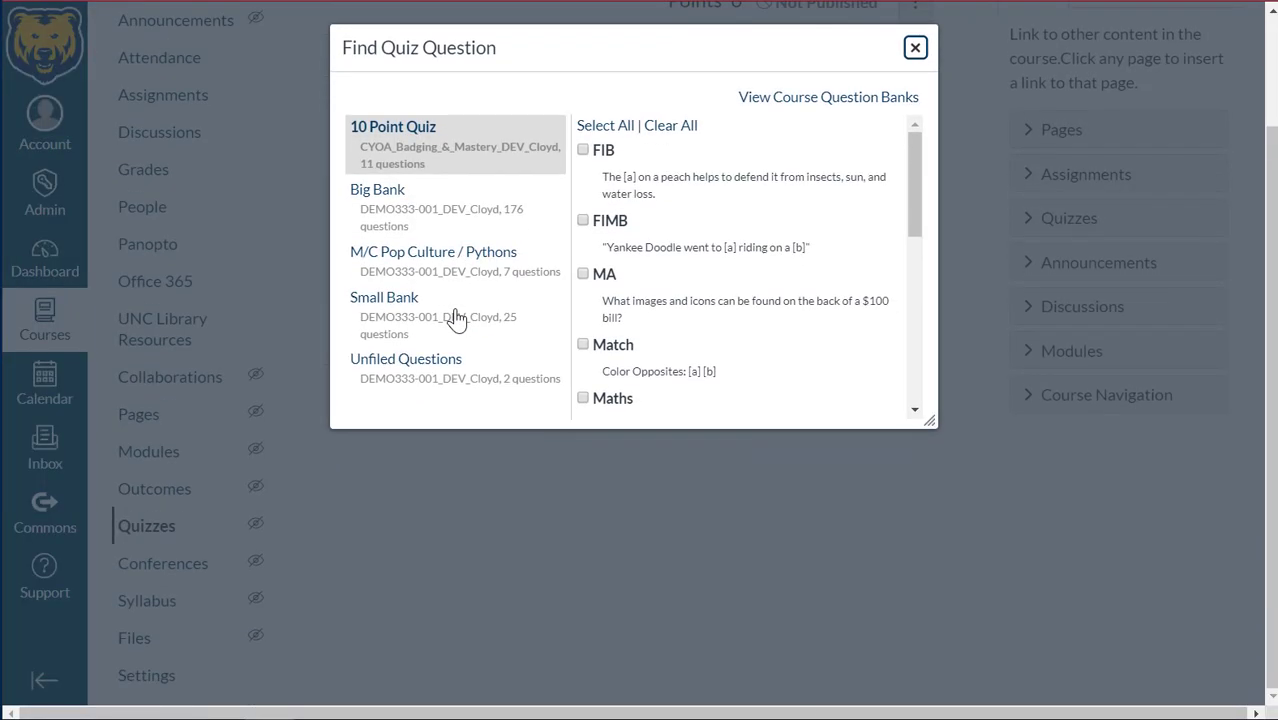
scroll(468, 295, "up", 2)
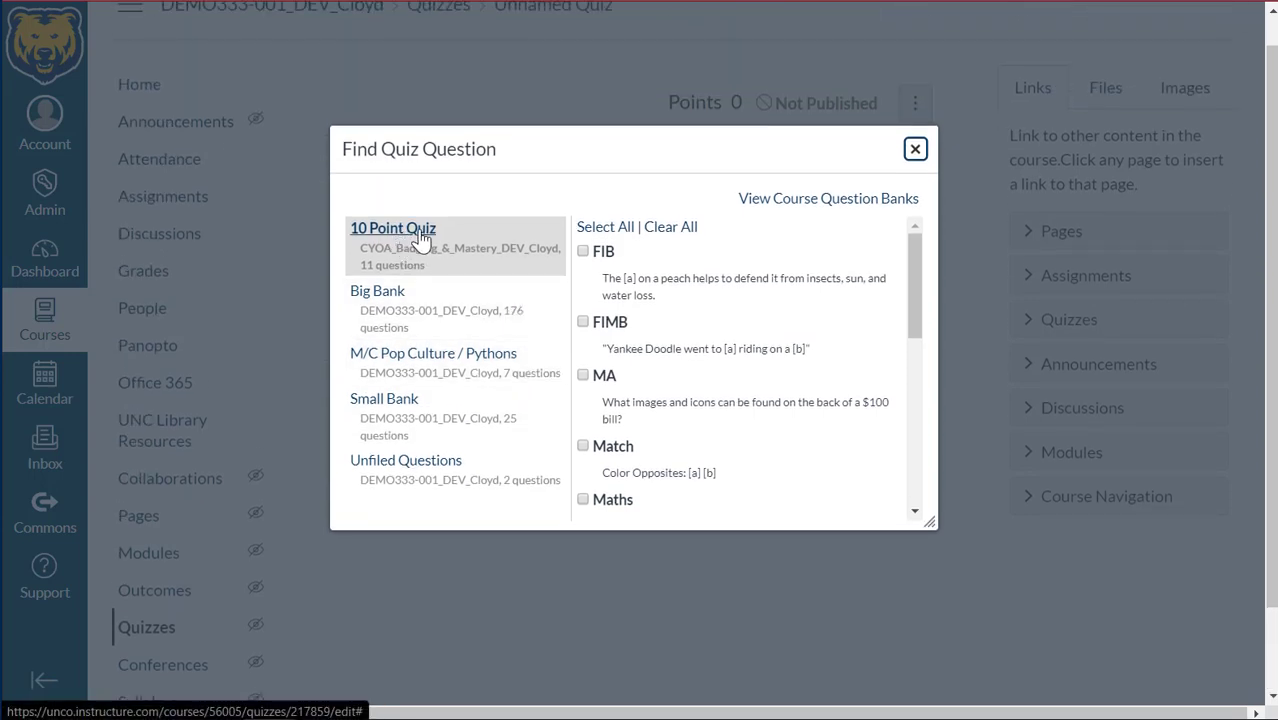
Browse the individual questions available in the Big Bank.
left_click(393, 301)
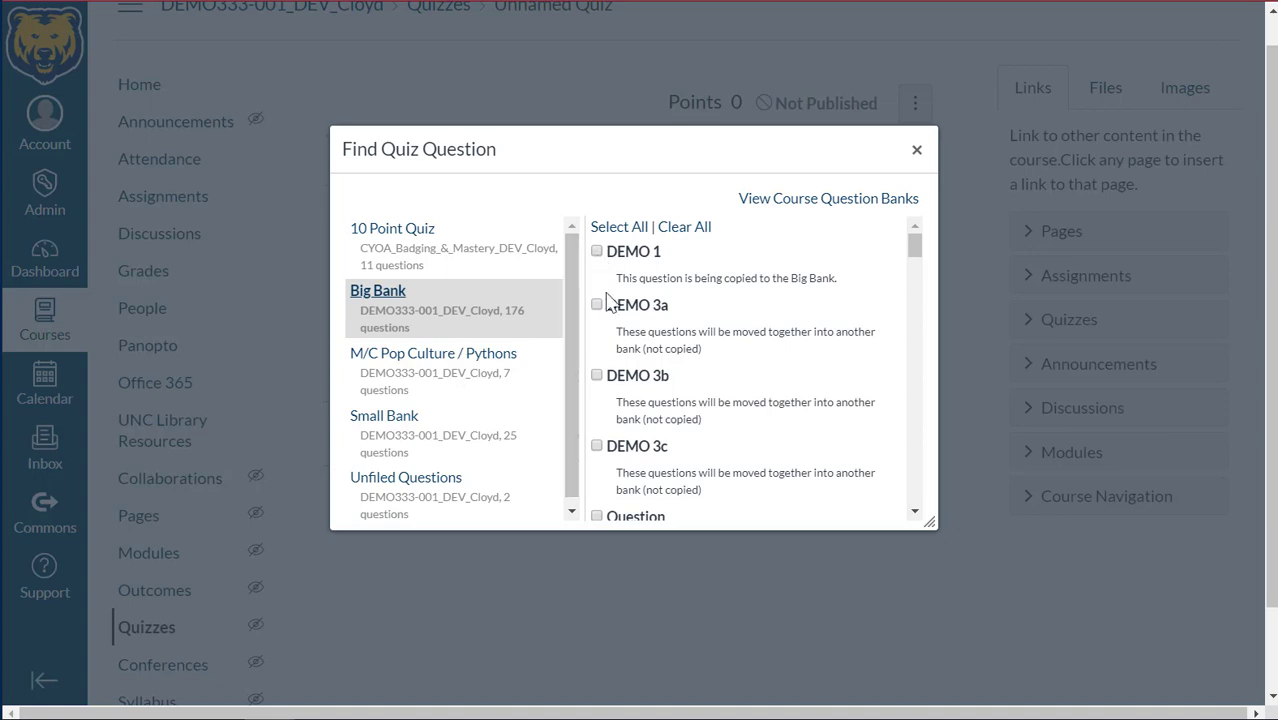
left_click(597, 252)
left_click(596, 252)
scroll(608, 390, "down", 1)
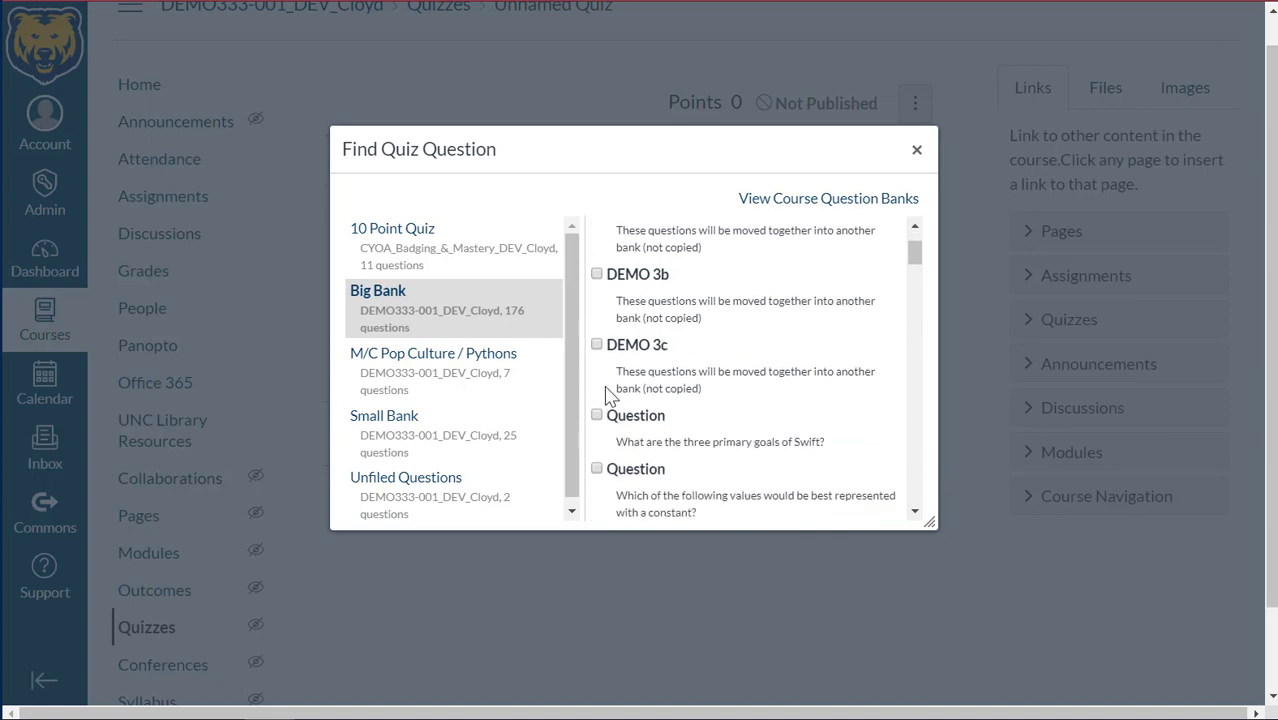
Add all questions from the Small Bank to the quiz without assigning them to a group.
left_click(455, 430)
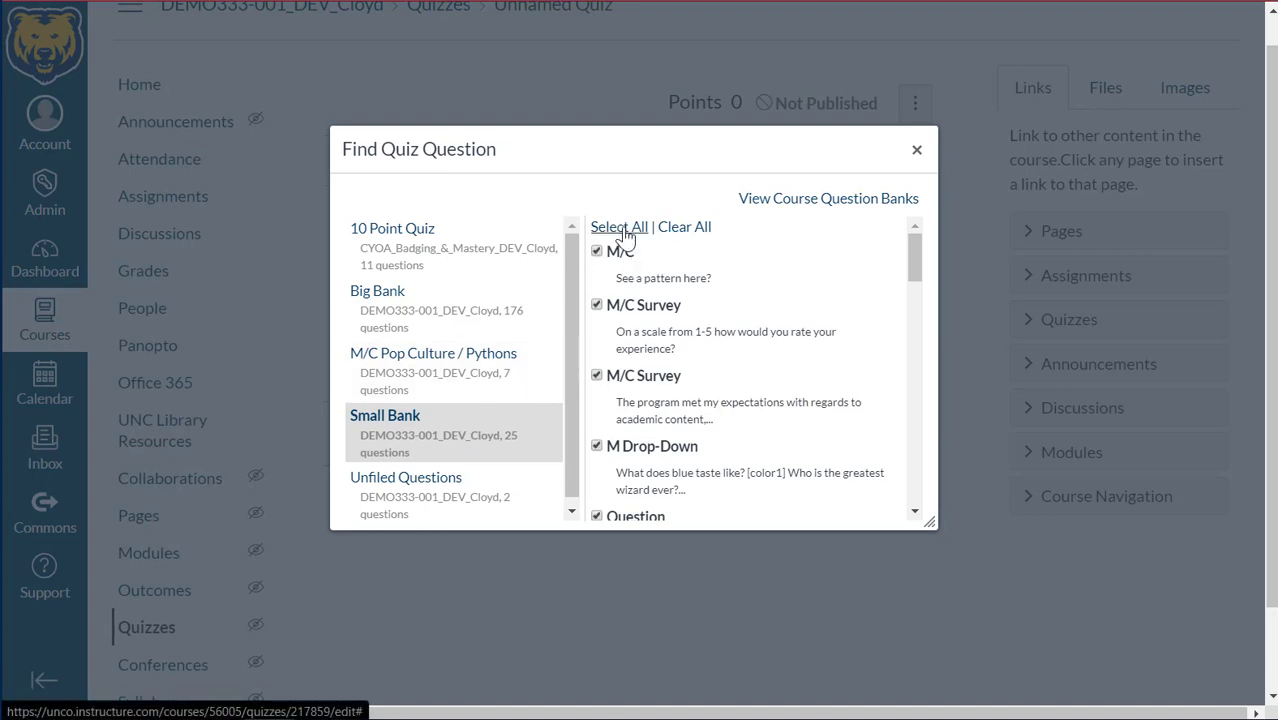
scroll(865, 325, "down", 10)
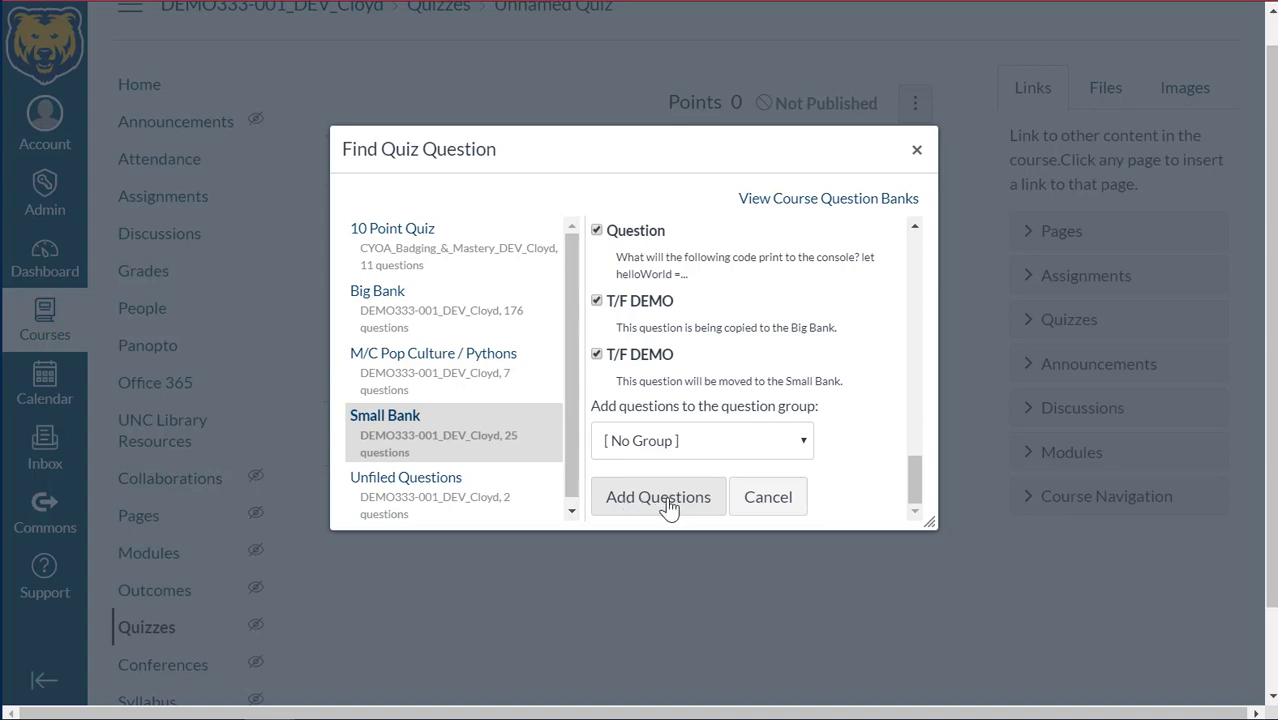
left_click(668, 500)
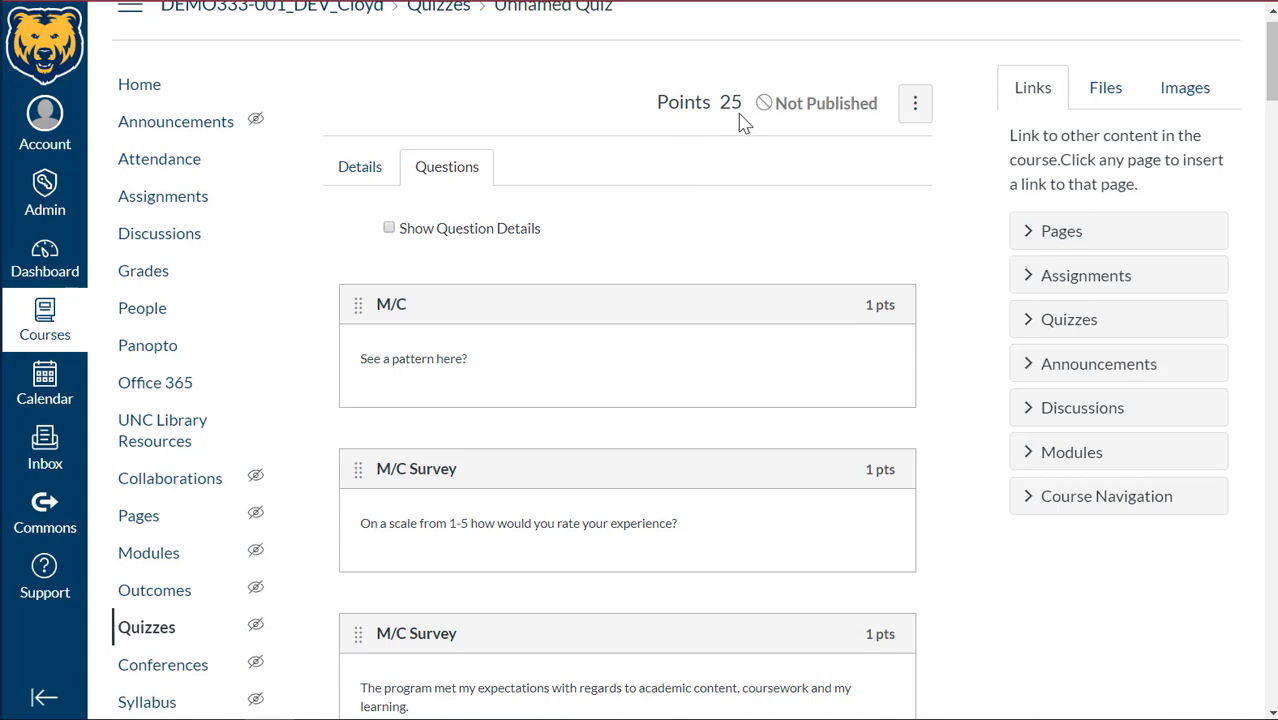
Start a new question group after the last question, named "Big Bank Selection", and set it to pick 5 questions.
scroll(718, 233, "down", 10)
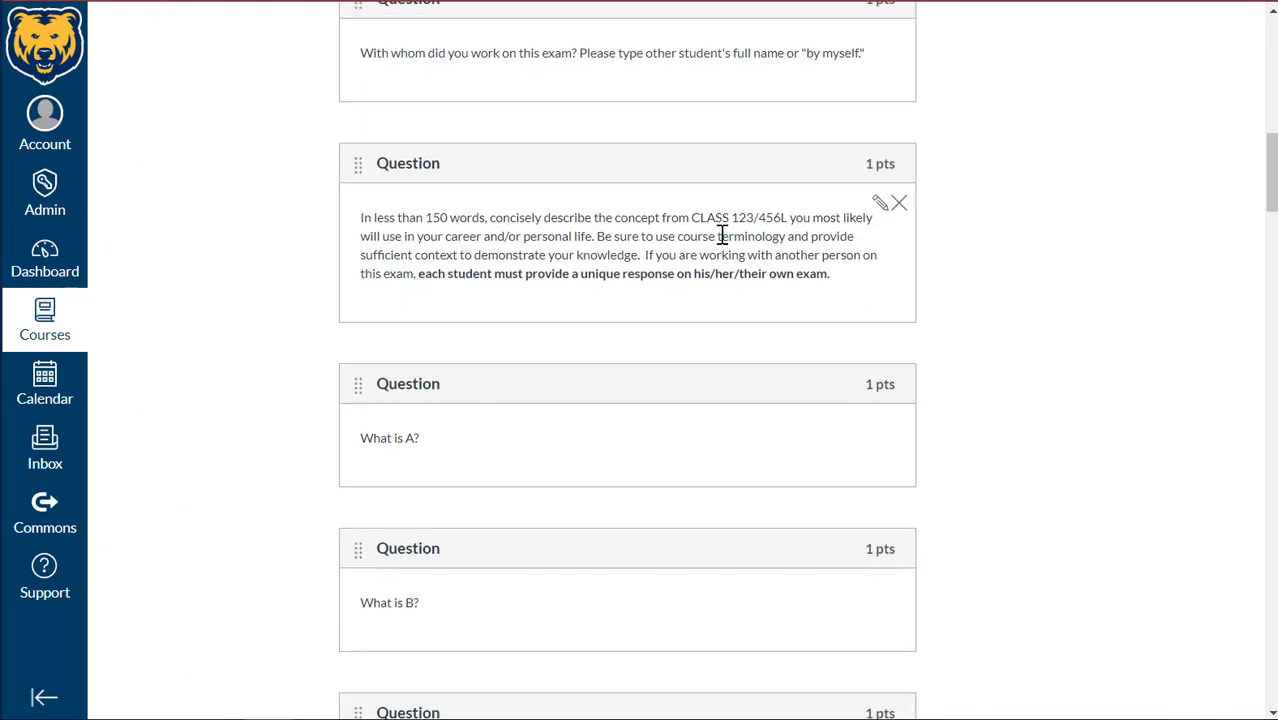
scroll(718, 233, "up", 10)
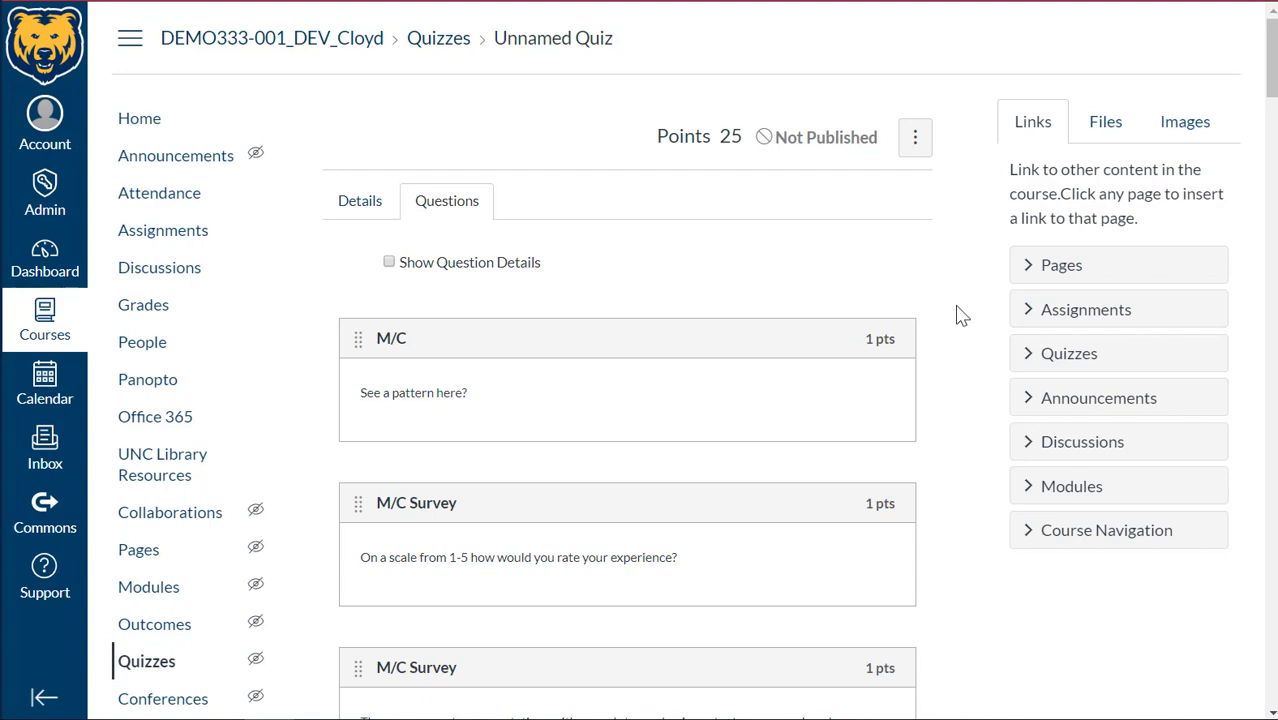
scroll(957, 315, "down", 20)
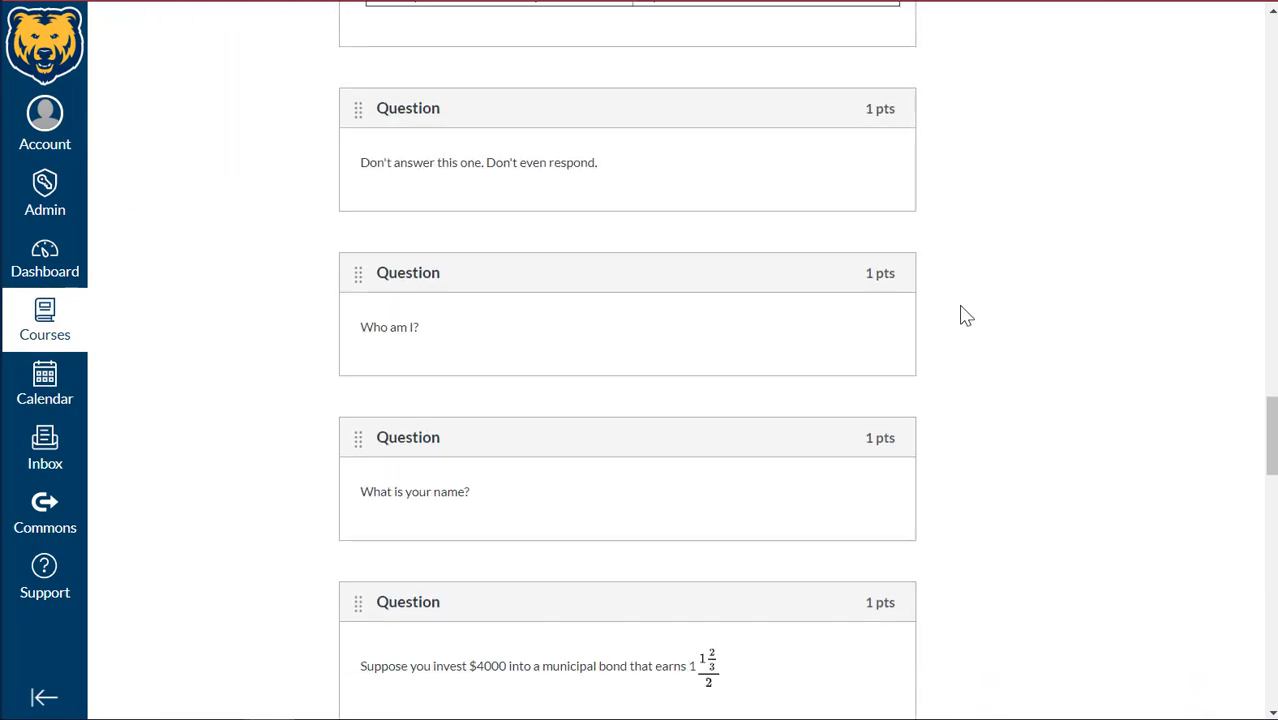
scroll(960, 315, "down", 15)
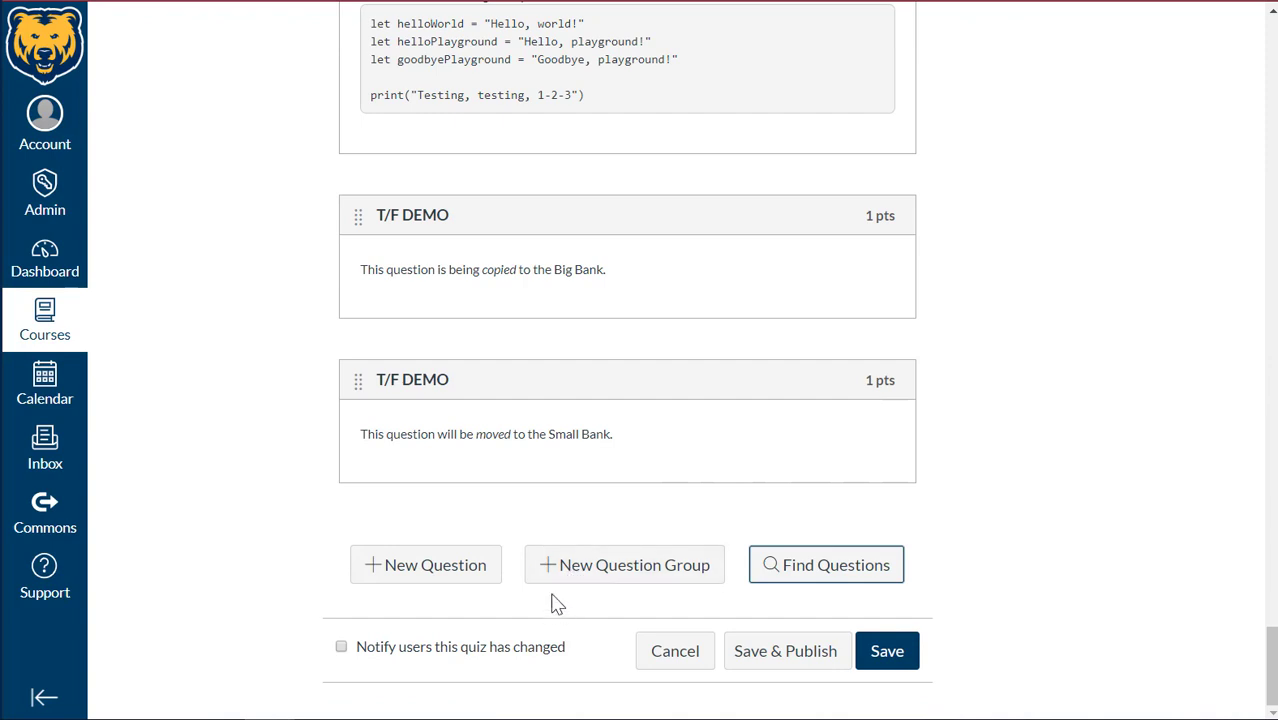
left_click(634, 566)
scroll(560, 575, "down", 1)
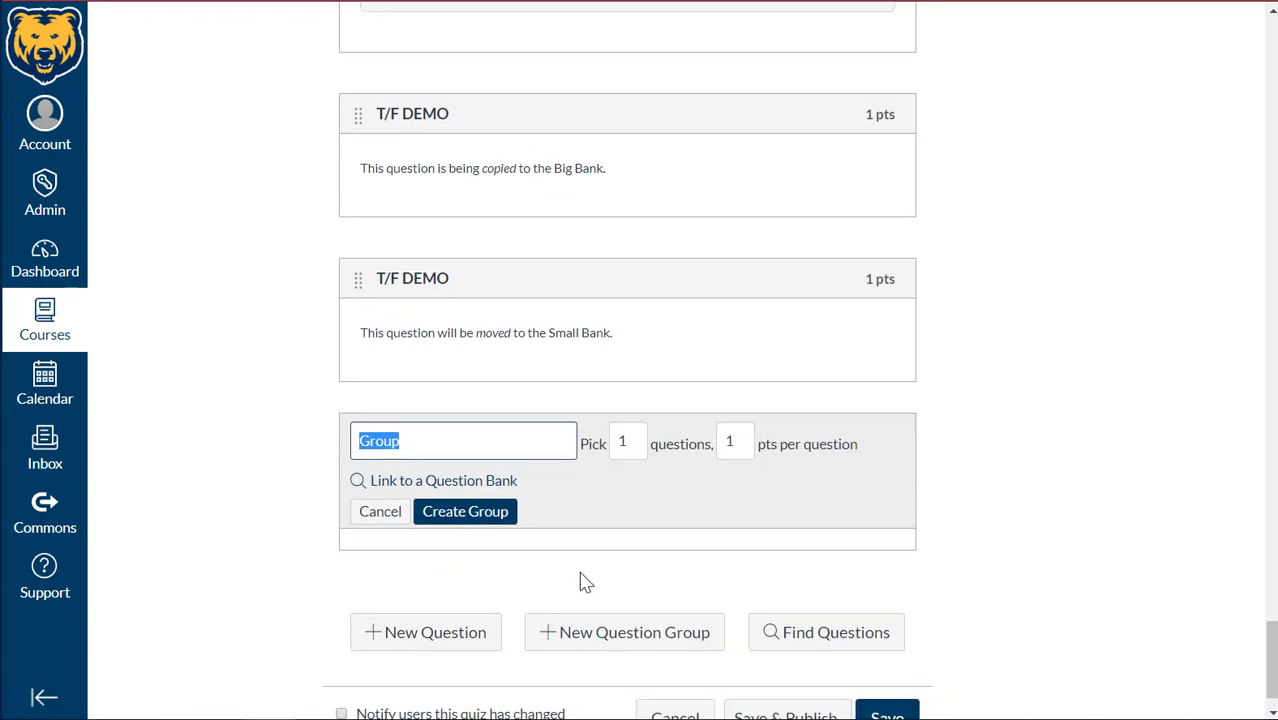
left_click(445, 437)
key("BackSpace")
key("BackSpace")
key("BackSpace")
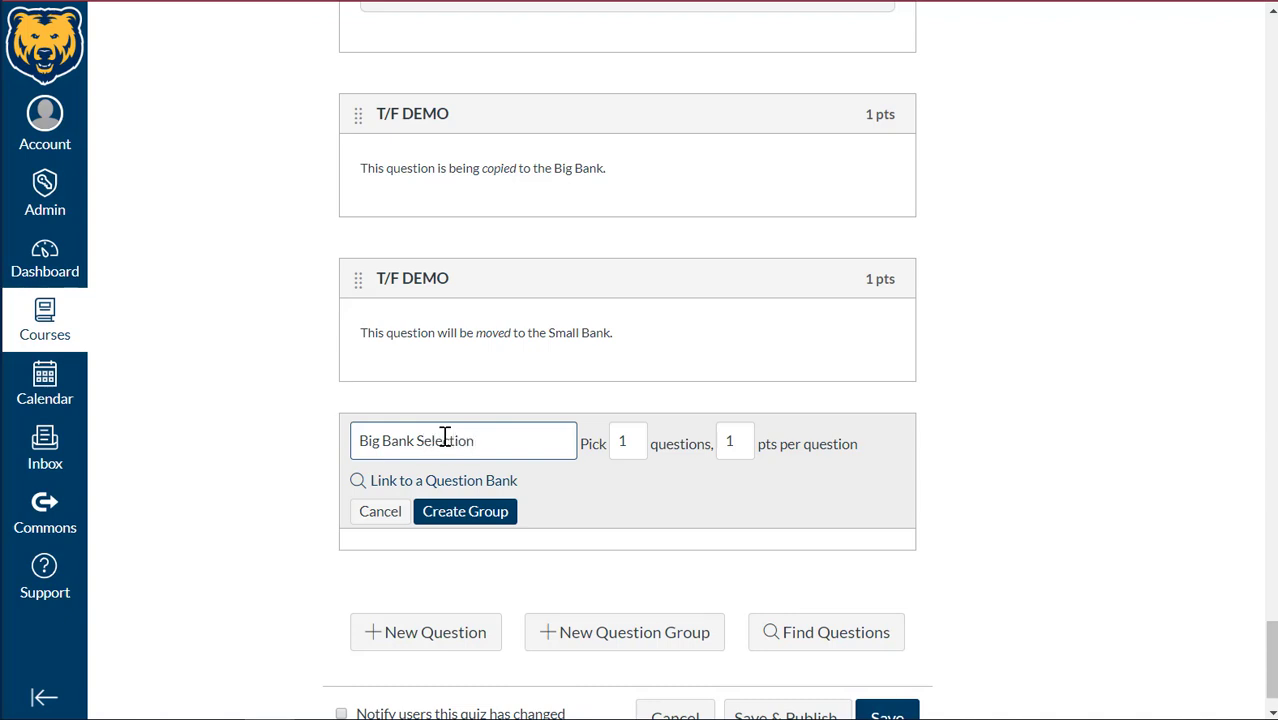
left_click_drag(631, 443, 616, 445)
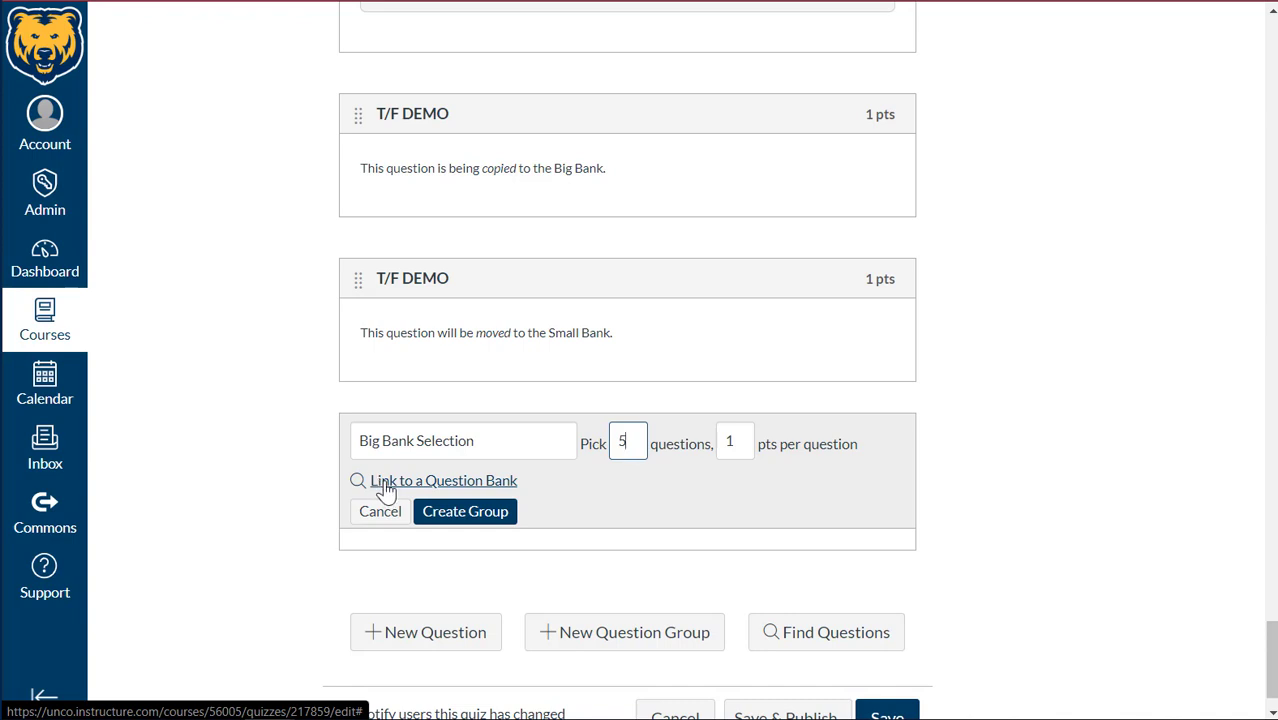
Link the question group to the Big Bank and create the group.
left_click(386, 484)
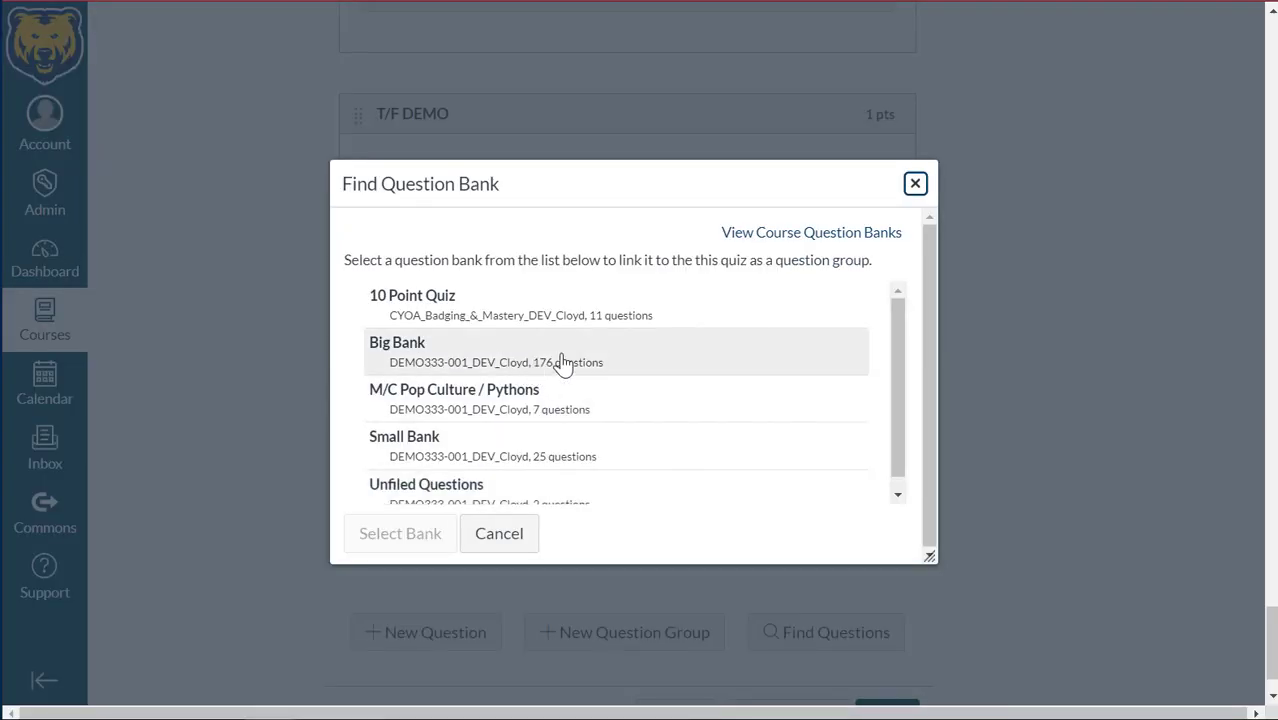
left_click(386, 352)
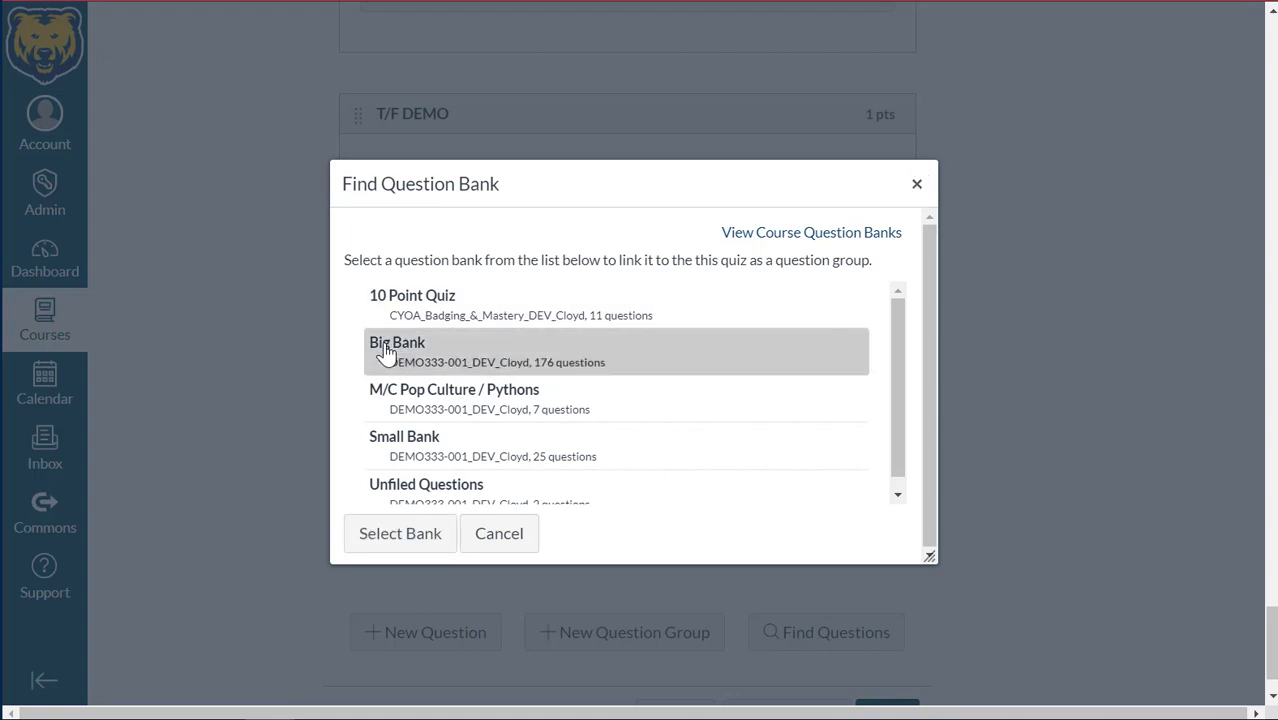
left_click(380, 540)
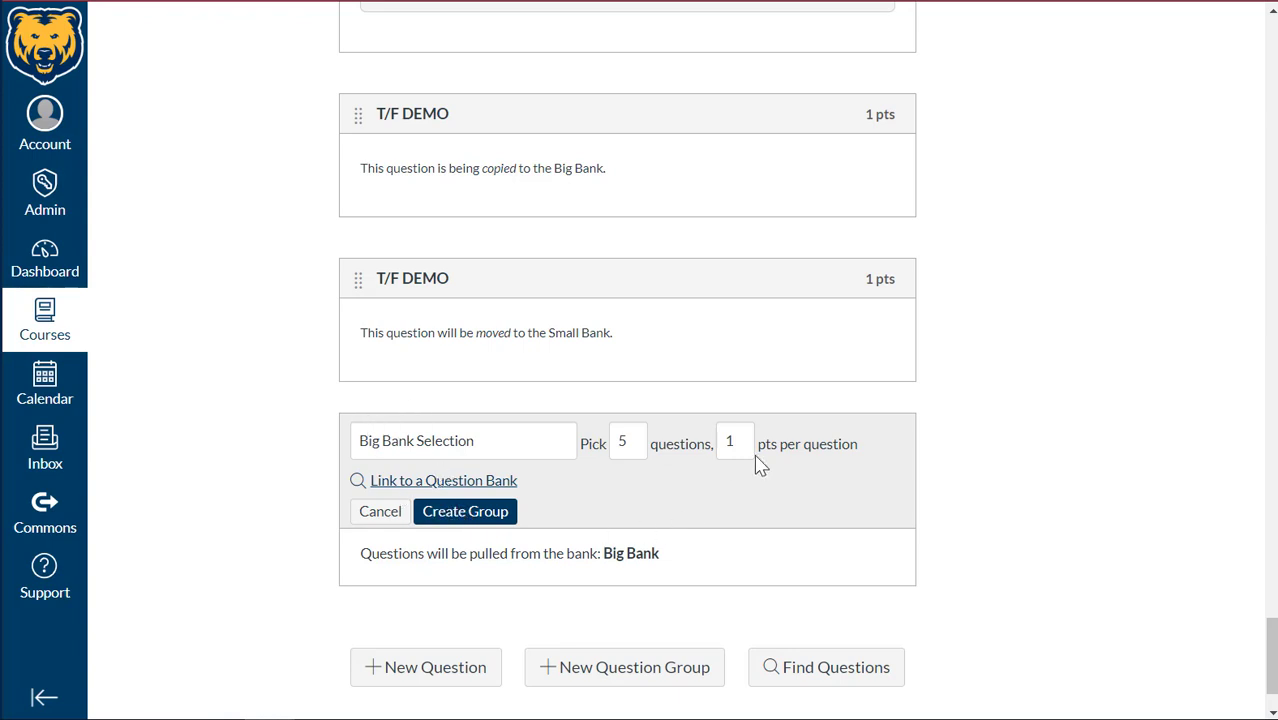
left_click(449, 516)
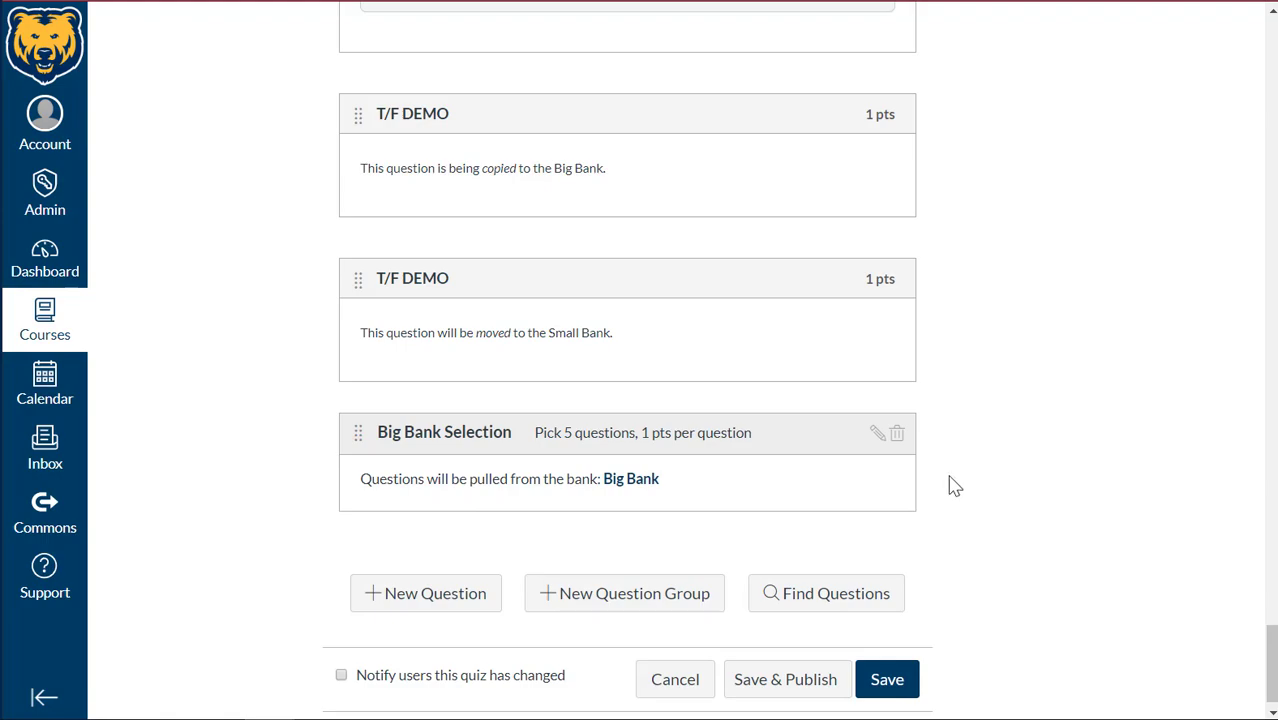
Review the quiz's total points and its full question list down to the Big Bank Selection group.
scroll(1040, 490, "up", 15)
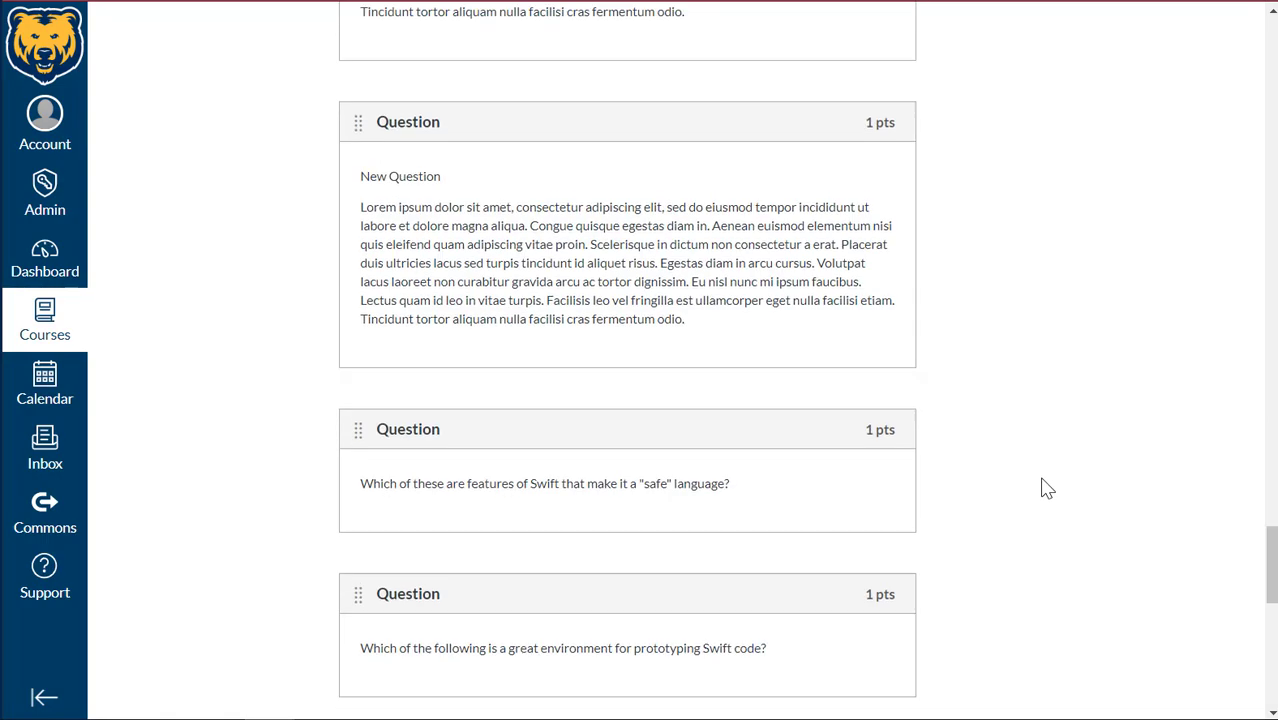
scroll(1040, 487, "up", 20)
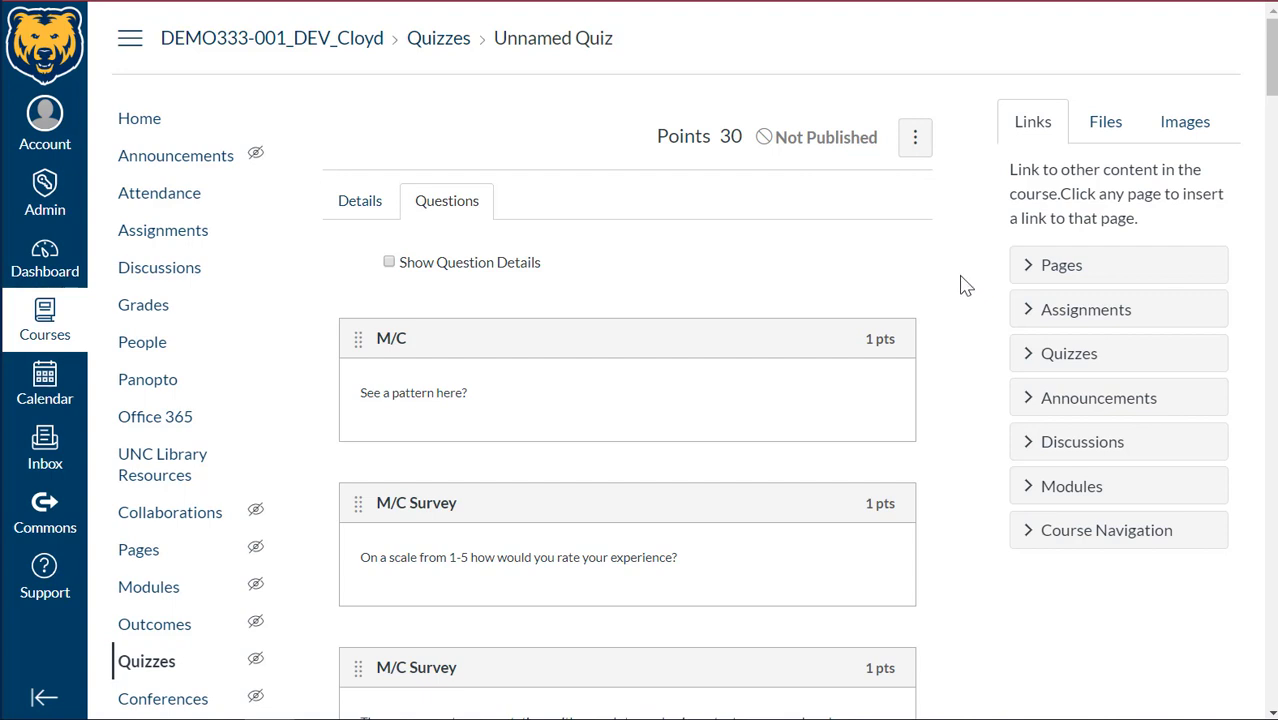
scroll(965, 285, "down", 20)
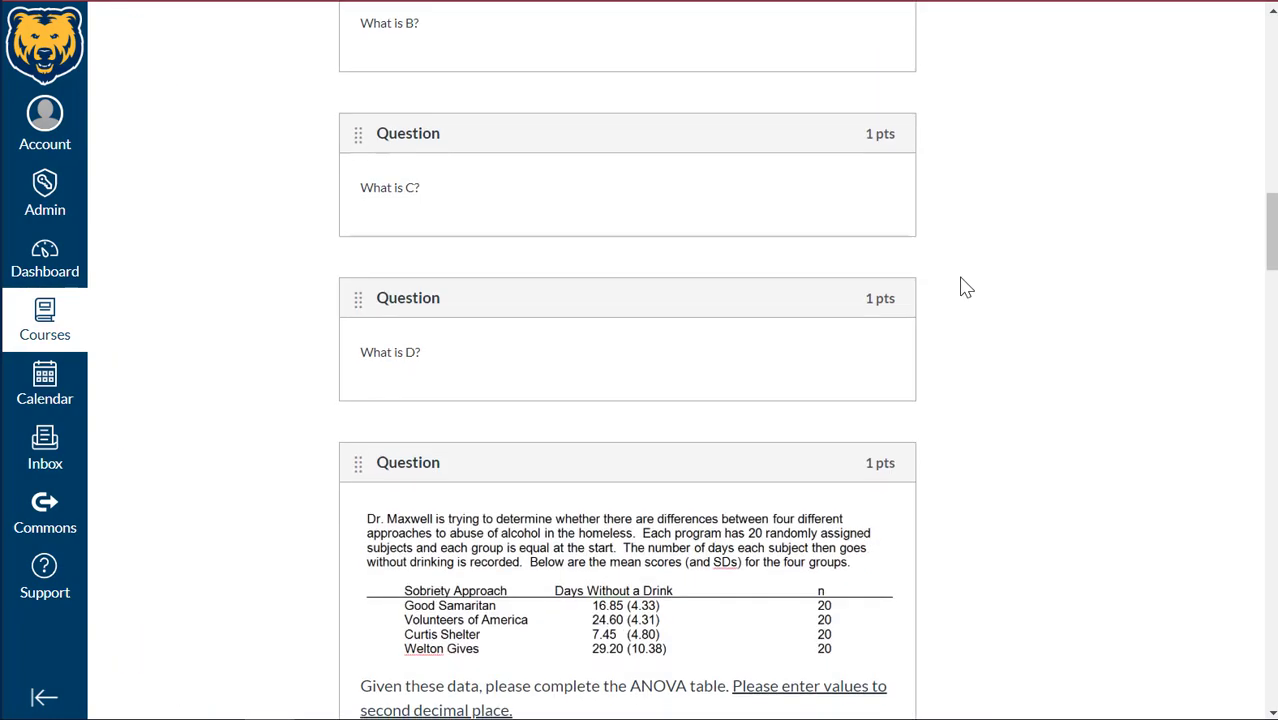
scroll(960, 285, "down", 10)
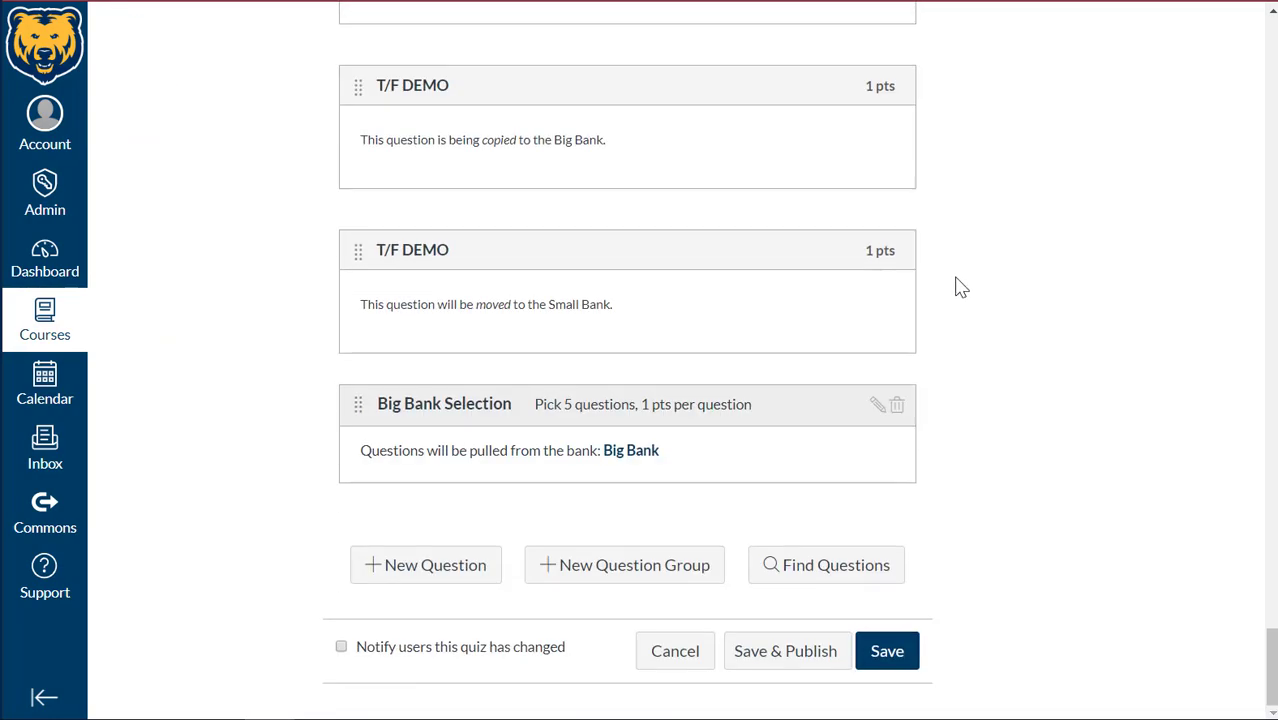